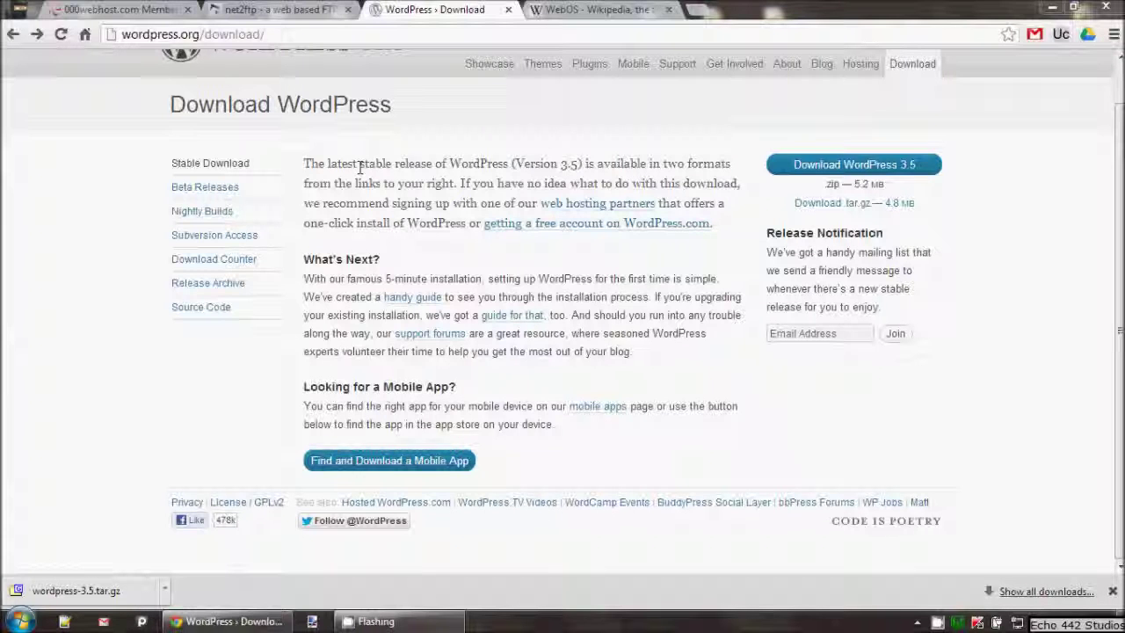
Step: Check the WordPress package's 5.2 MB size against net2ftp's 5 MB upload limit
click(269, 10)
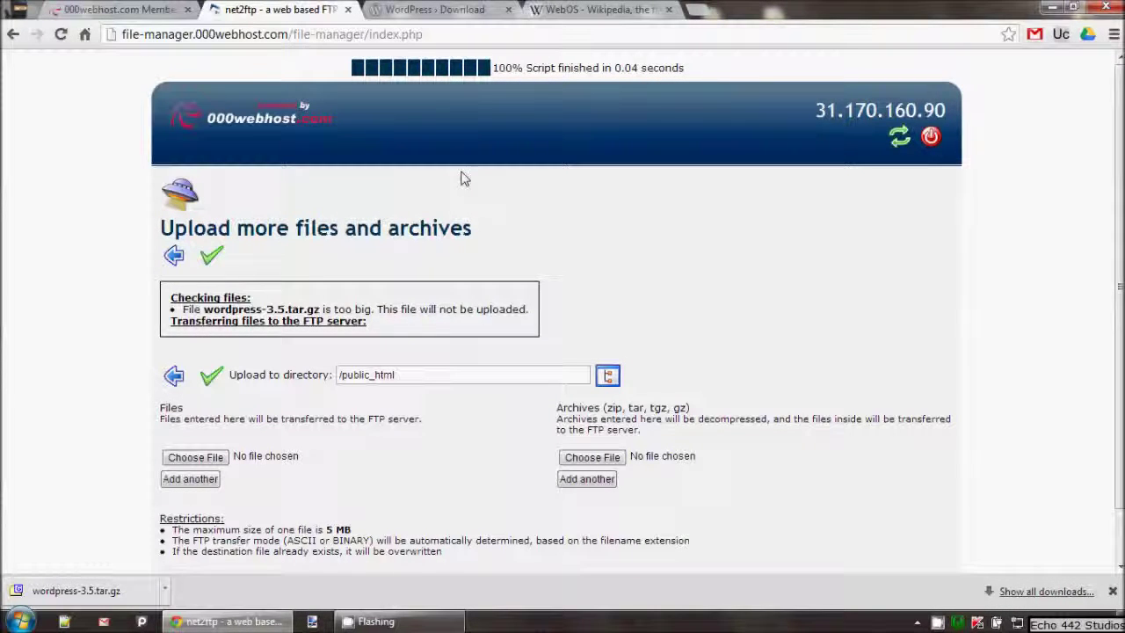
click(594, 9)
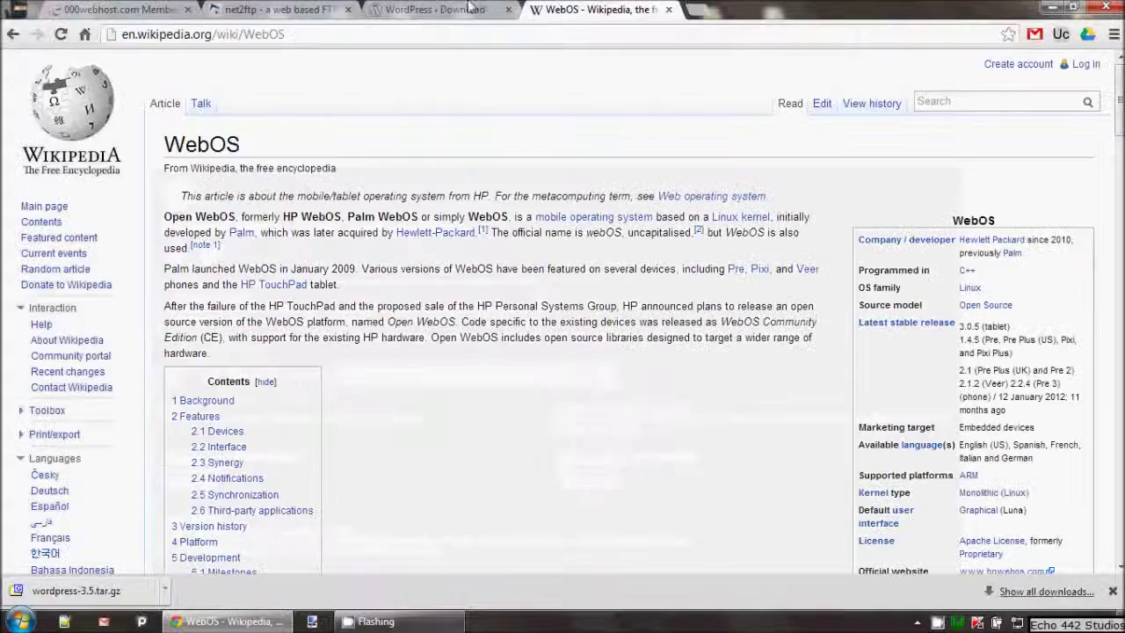
click(470, 8)
mouse_move(821, 183)
mouse_down()
mouse_move(896, 178)
mouse_move(817, 180)
mouse_up()
click(895, 182)
click(814, 182)
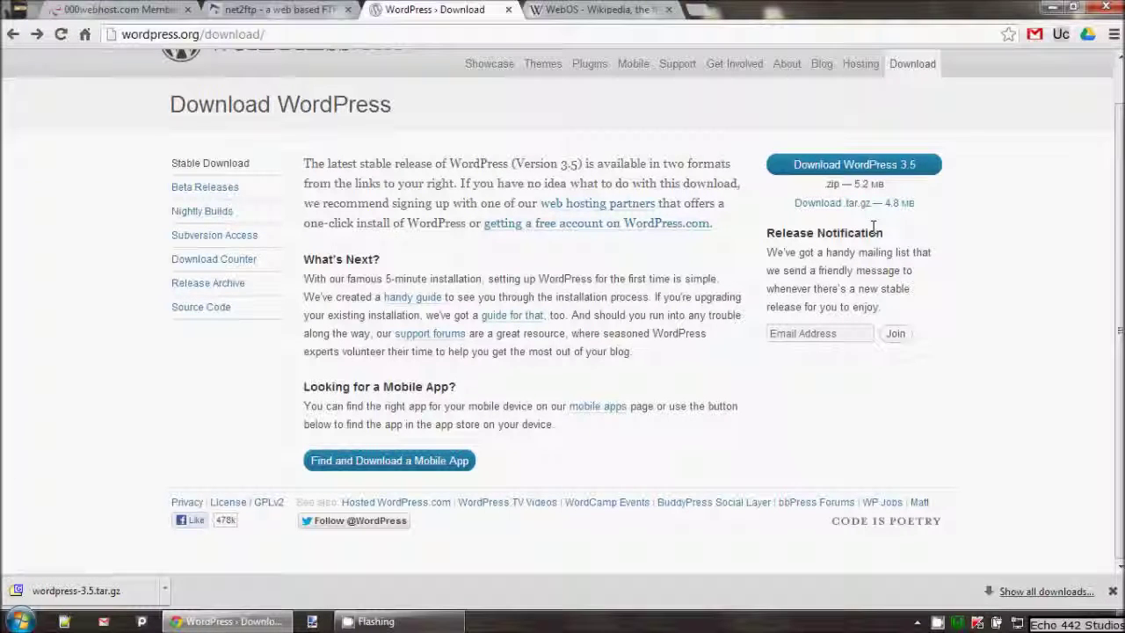
click(254, 10)
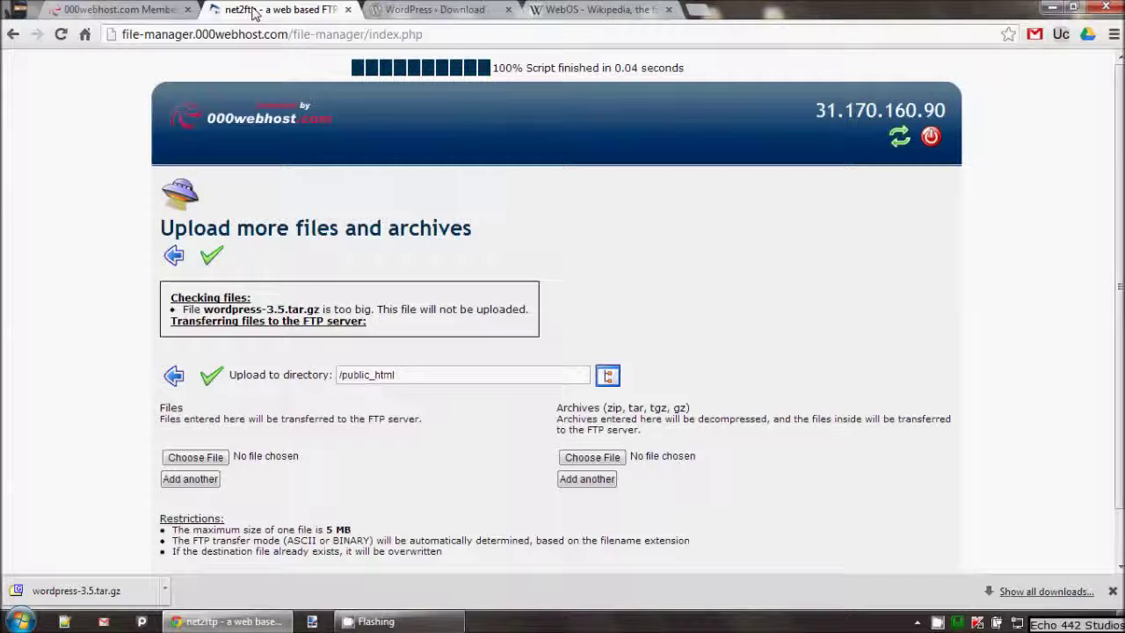
Step: Launch FileZilla from the Start menu search
click(1052, 8)
key(super)
text(file)
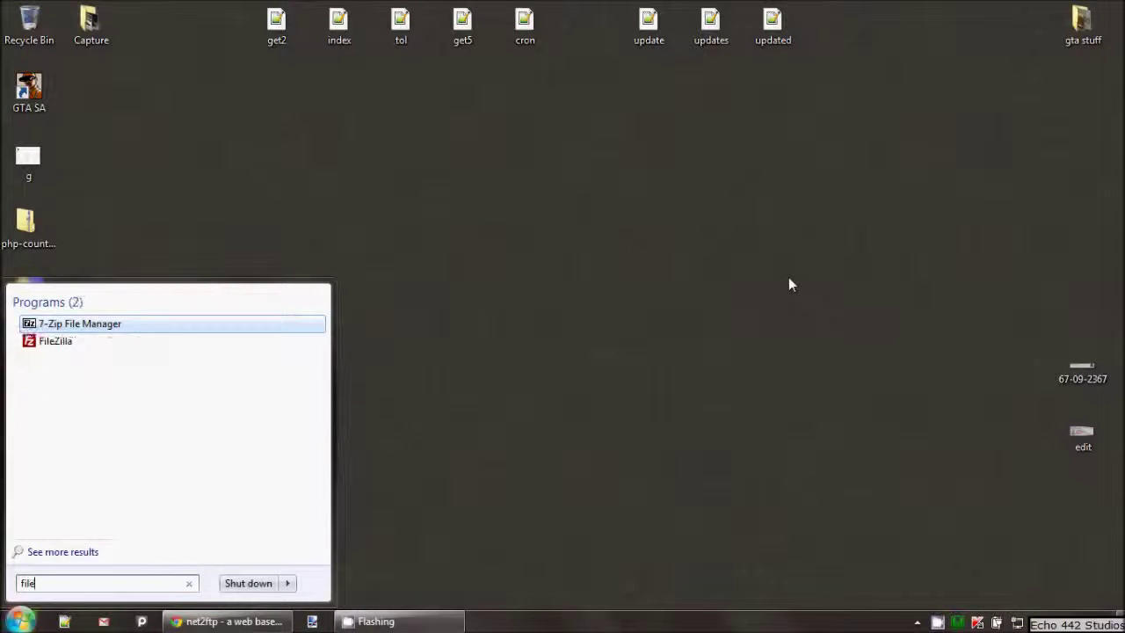
click(104, 342)
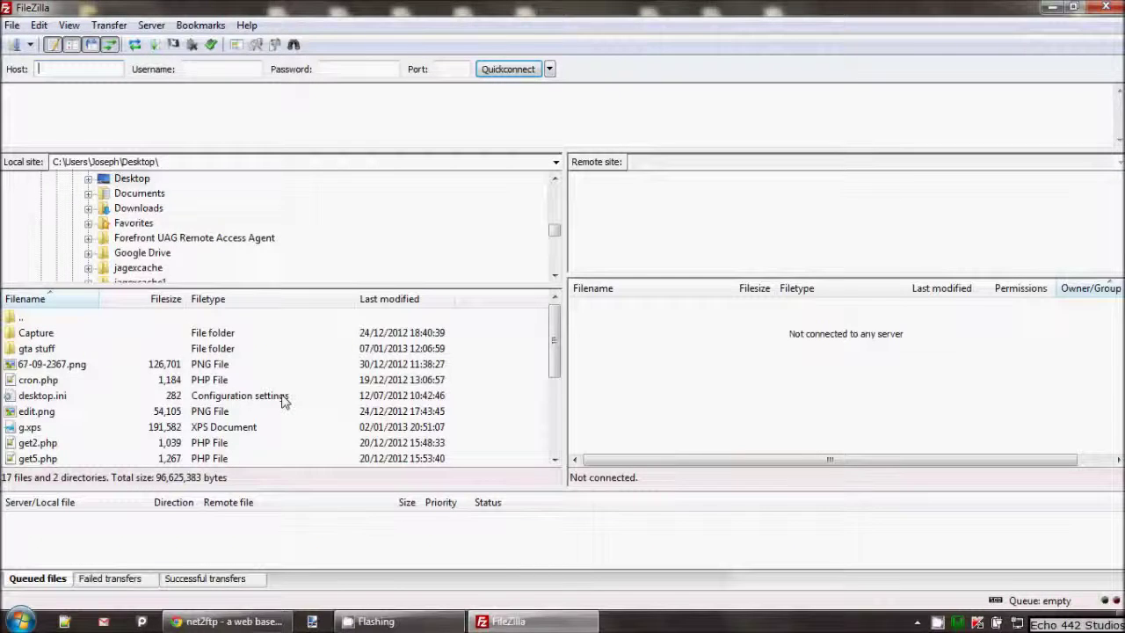
Step: Copy the server IP 31.170.160.90 from the hosting page into FileZilla's Host field
key(alt+Tab)
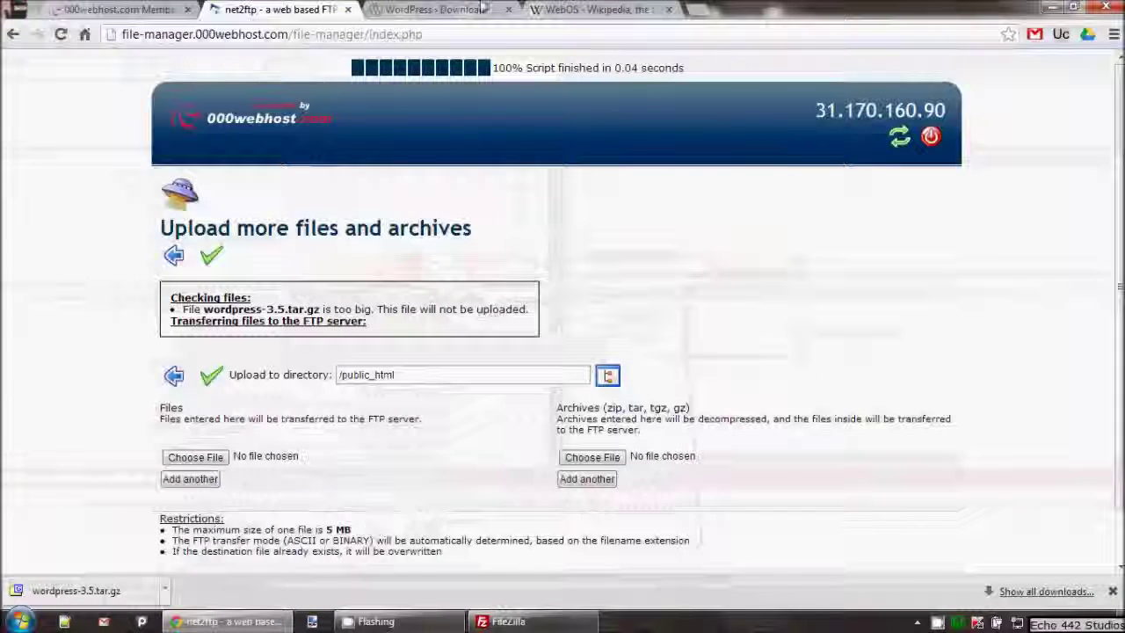
click(947, 123)
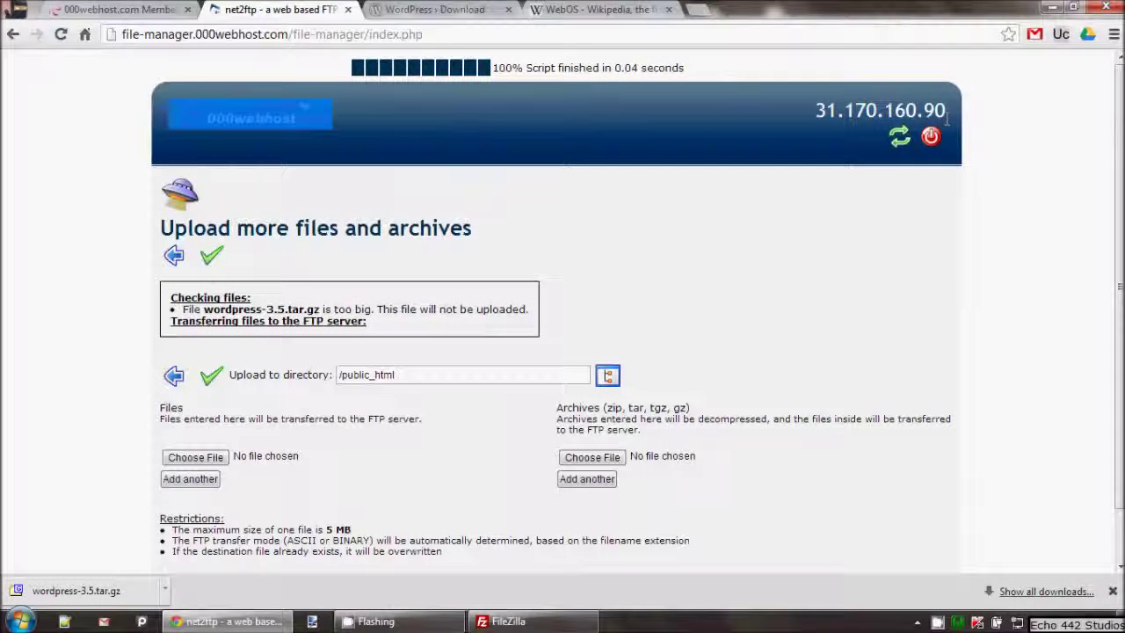
drag(944, 112, 817, 112)
right_click(829, 111)
click(848, 123)
click(508, 621)
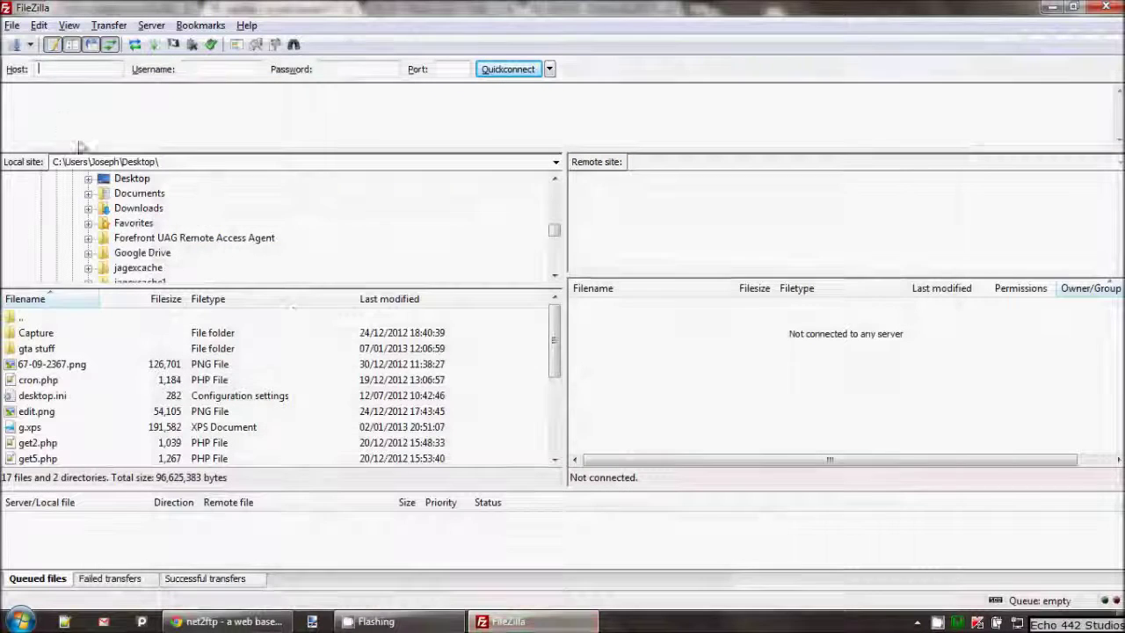
click(79, 68)
key(ctrl+v)
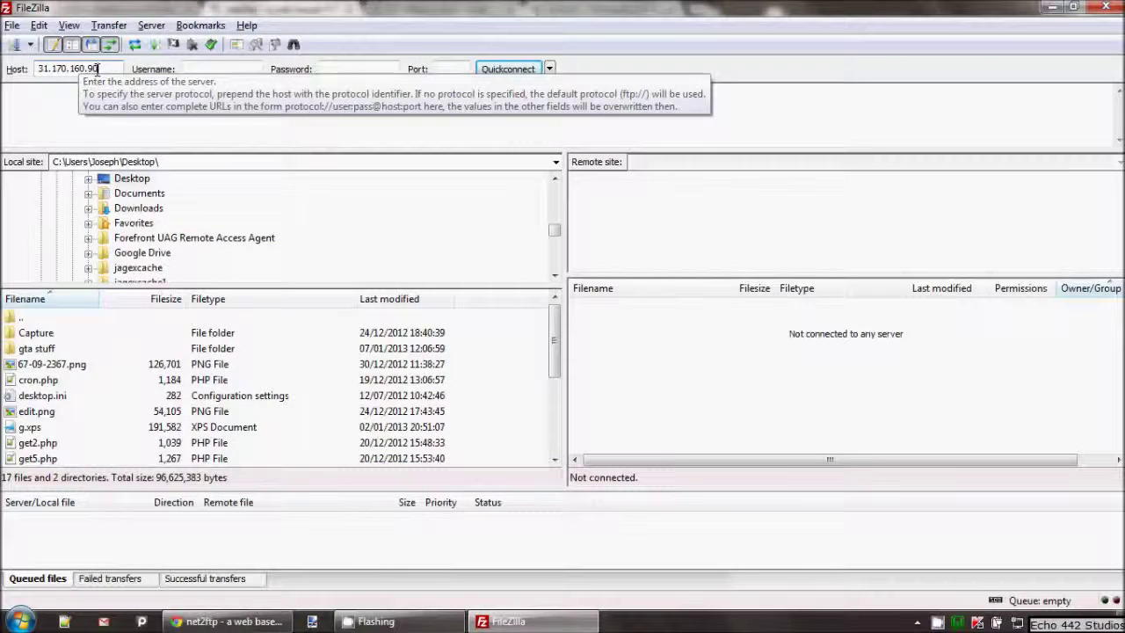
Step: Fill in the account password and paste the 000webhost account username as the FTP username
click(185, 68)
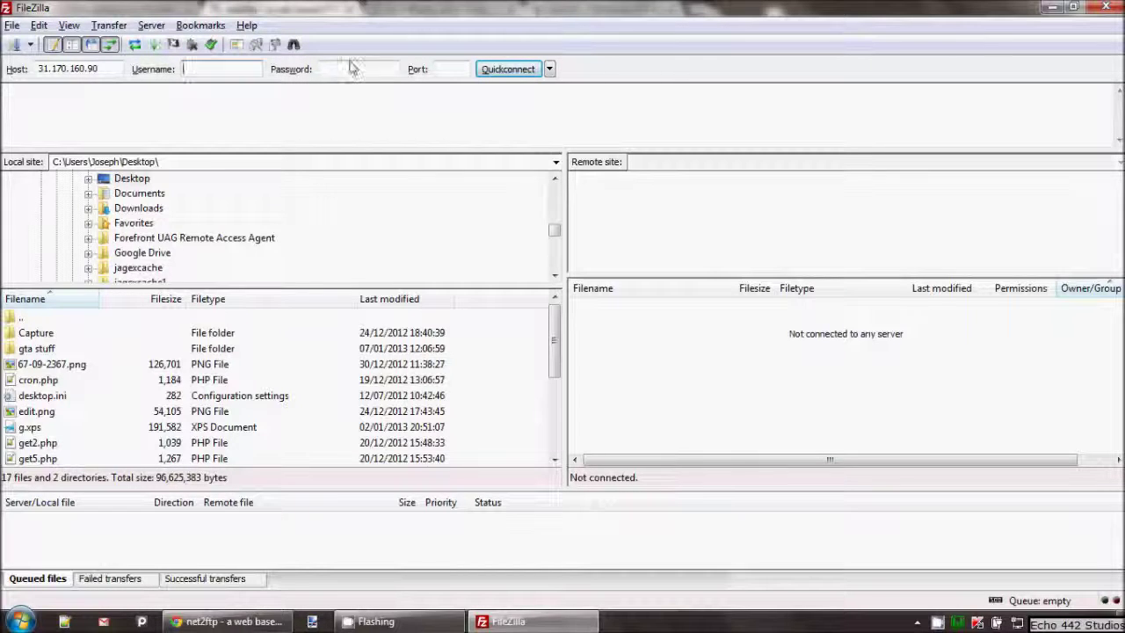
text(••)
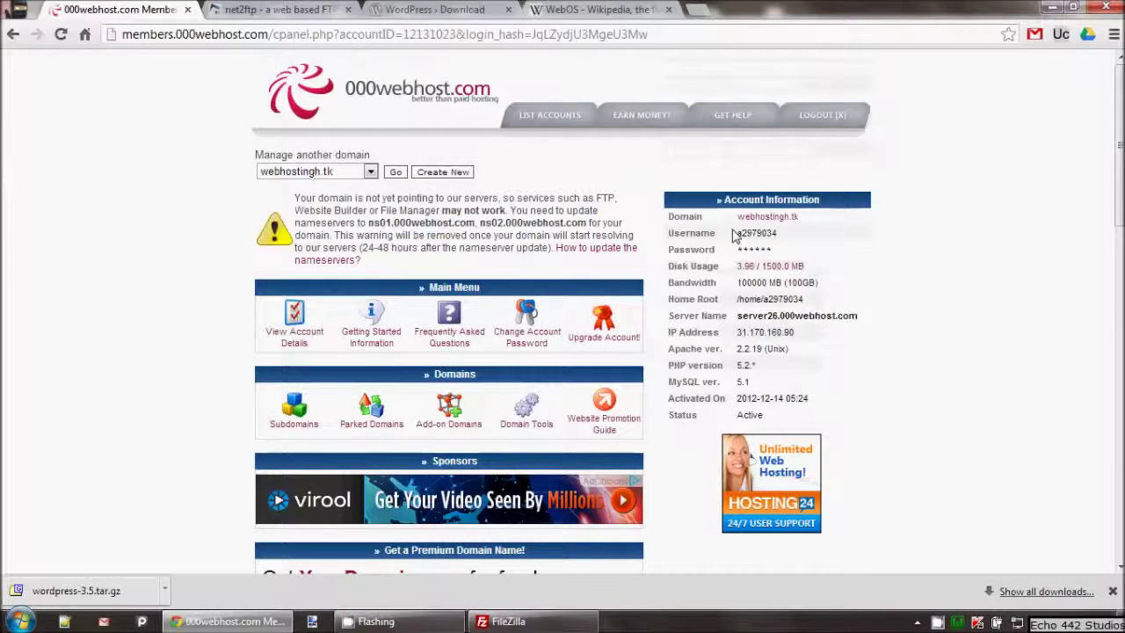
double_click(756, 233)
right_click(765, 236)
click(795, 243)
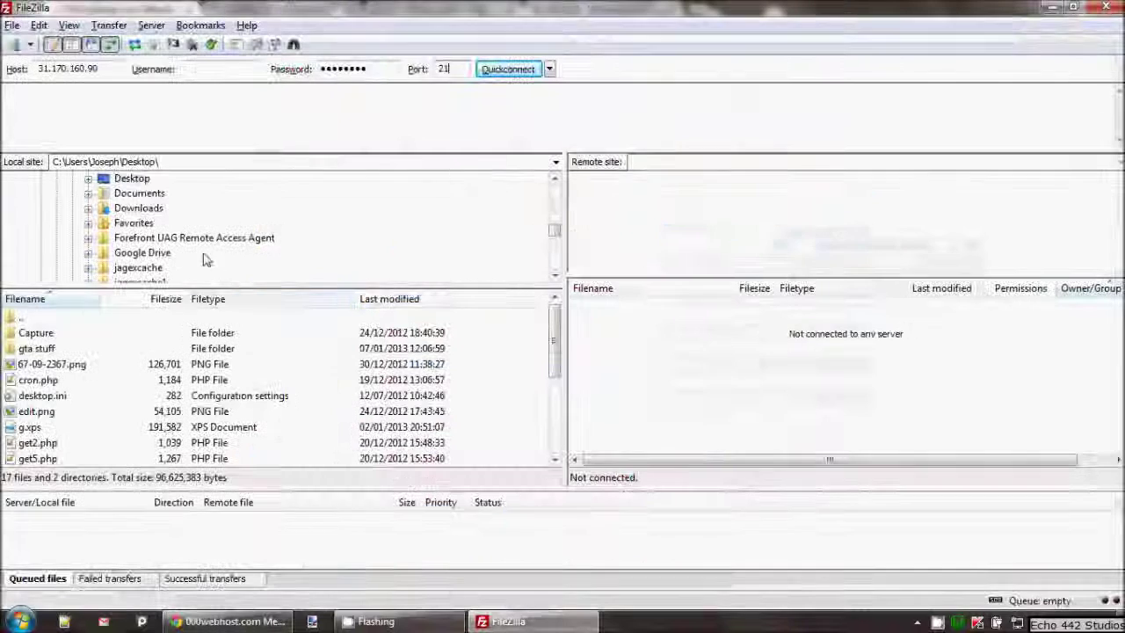
click(206, 73)
key(ctrl+v)
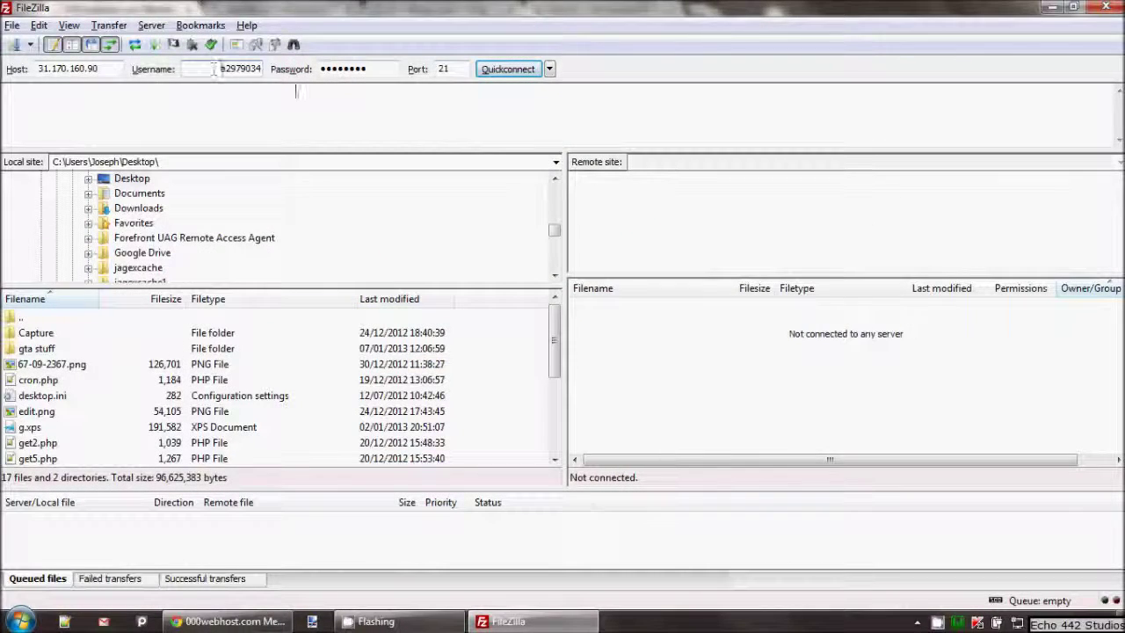
Step: Quickconnect to the FTP server, then minimize the windows to show the desktop
click(498, 73)
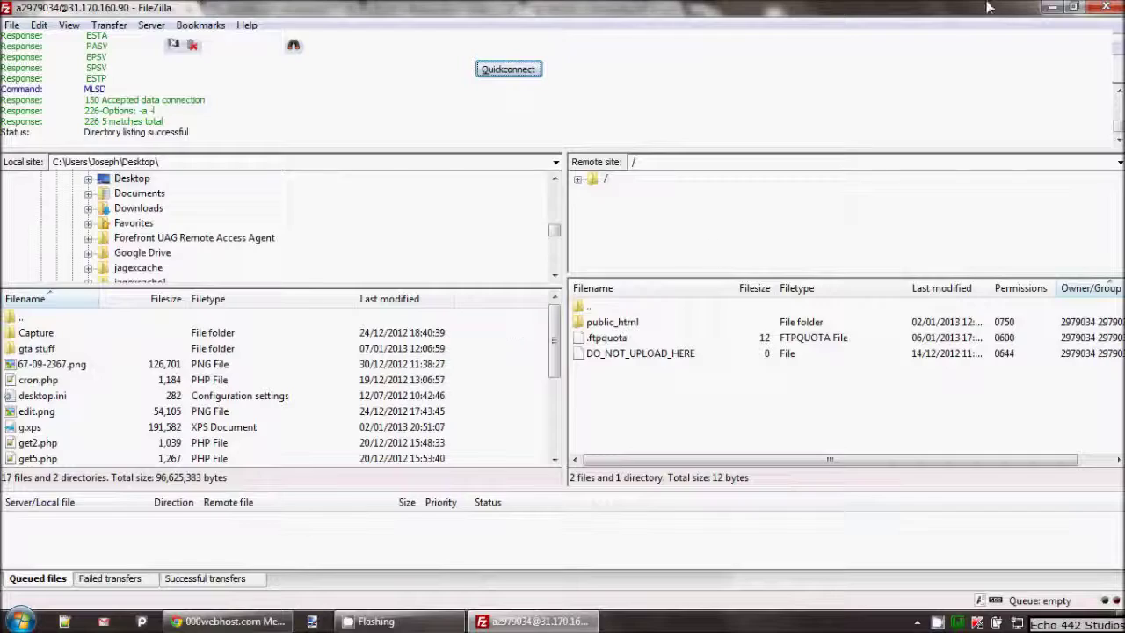
click(1052, 7)
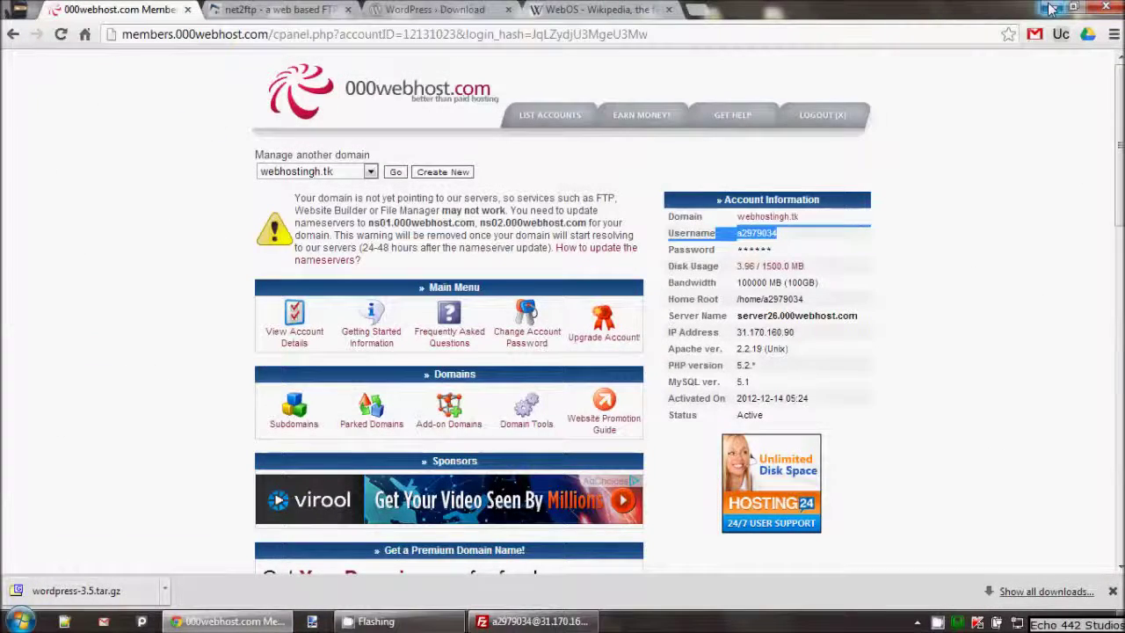
click(520, 626)
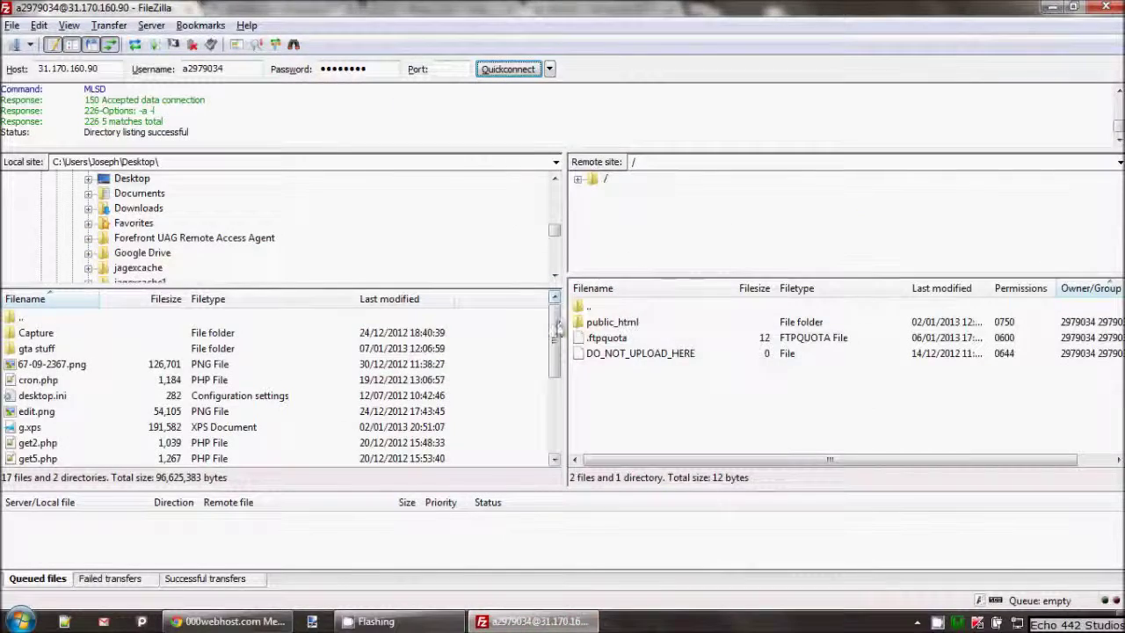
drag(556, 319, 556, 439)
click(42, 381)
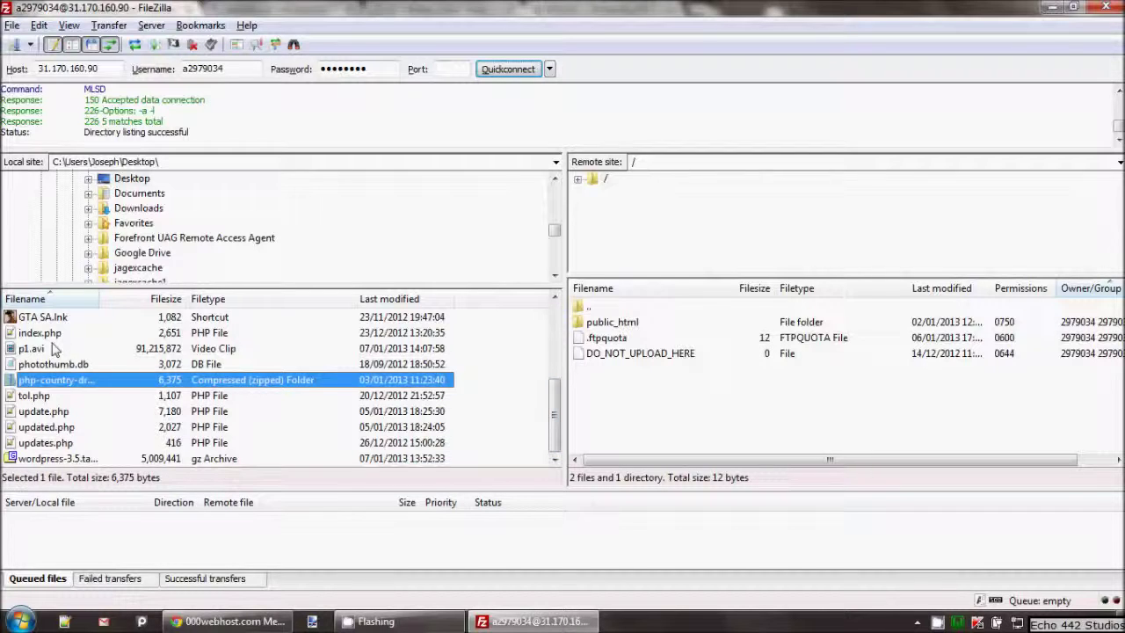
click(49, 334)
click(1052, 7)
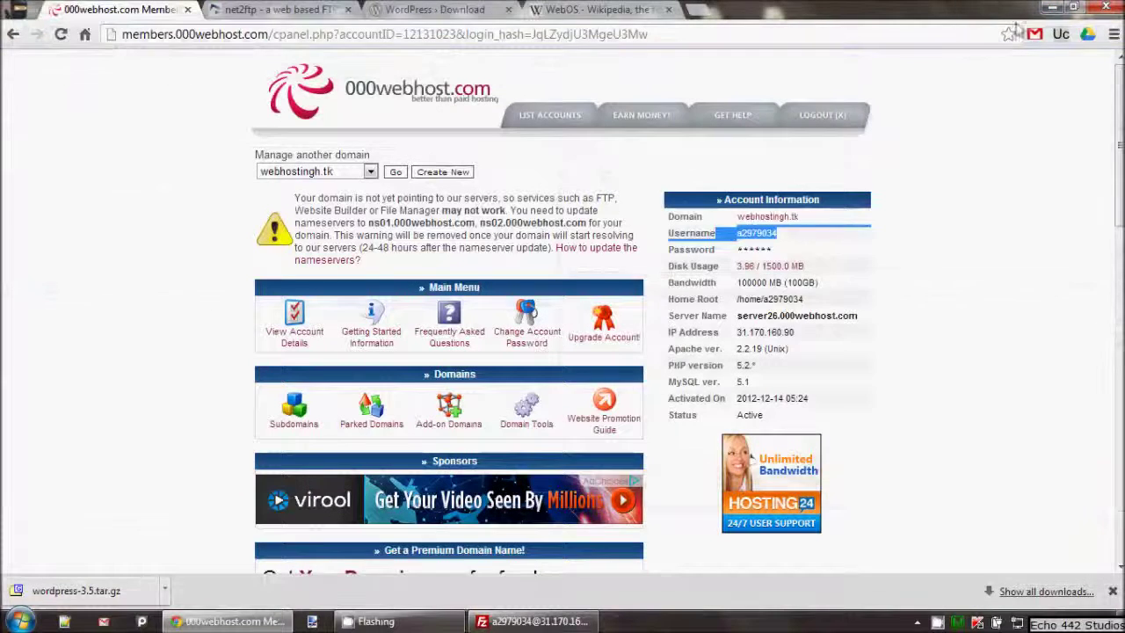
click(1046, 10)
Step: Extract the downloaded WordPress archive with 7-Zip into a wordpress-3.5.tar folder
drag(26, 294, 401, 303)
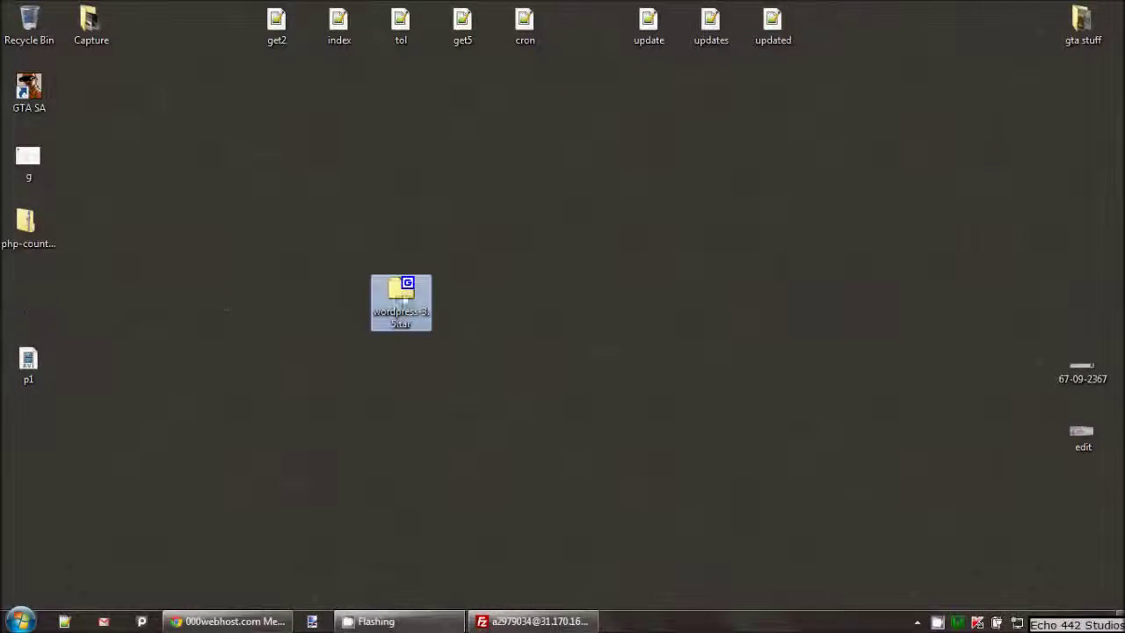
right_click(407, 299)
mouse_move(445, 297)
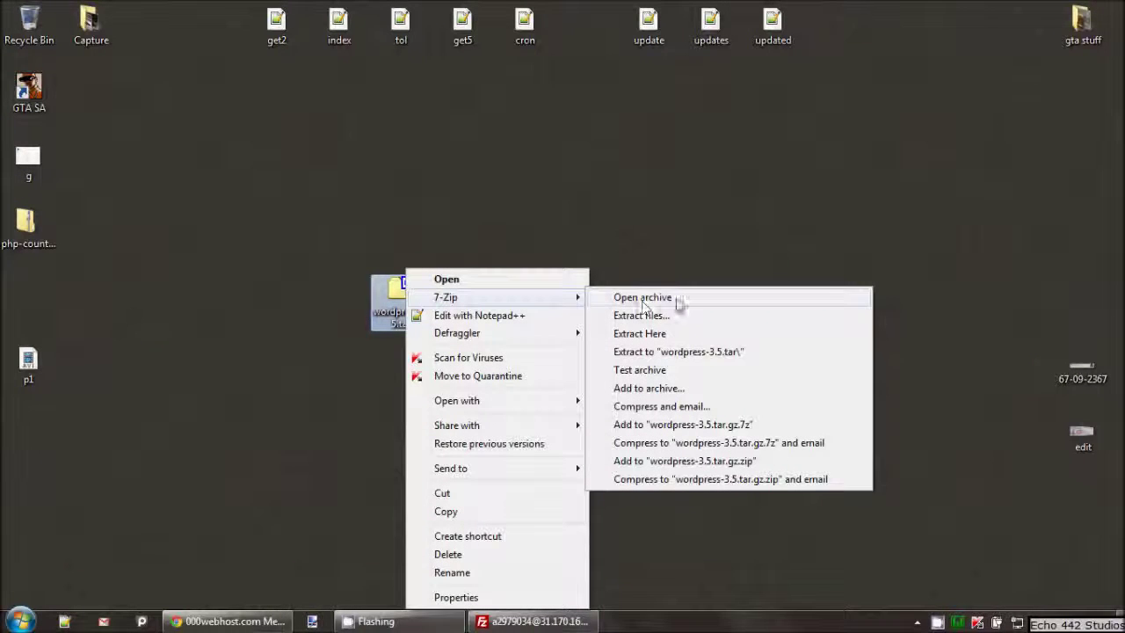
click(694, 354)
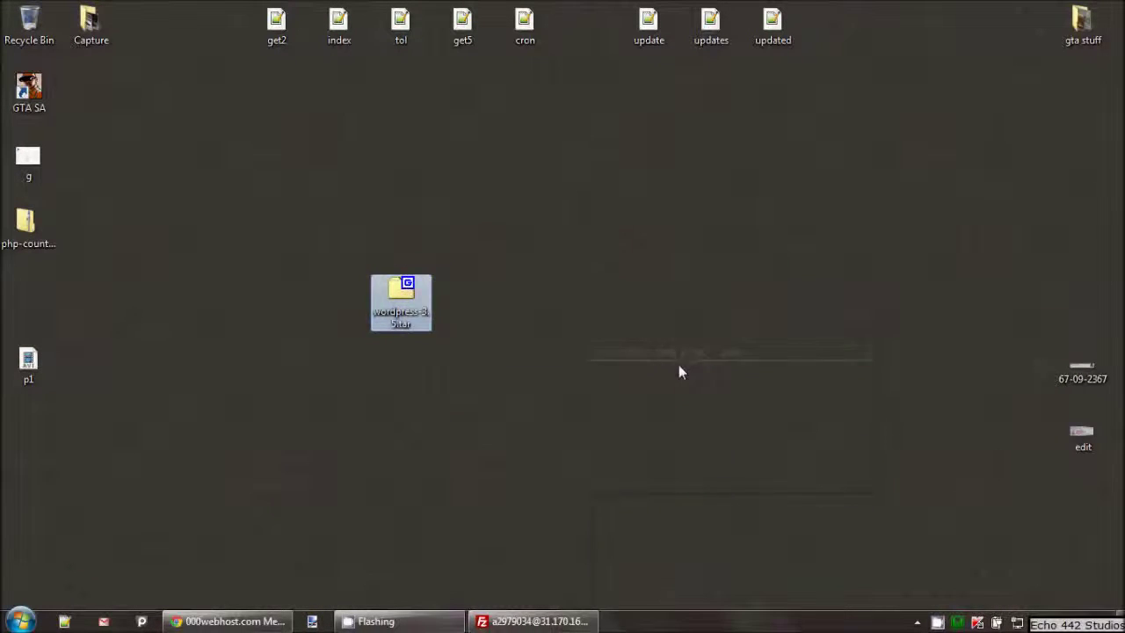
Step: Extract the inner wordpress-3.5 tar into a wordpress-3.5 folder, cancelling the Folder In Use error
drag(32, 293, 459, 299)
double_click(459, 299)
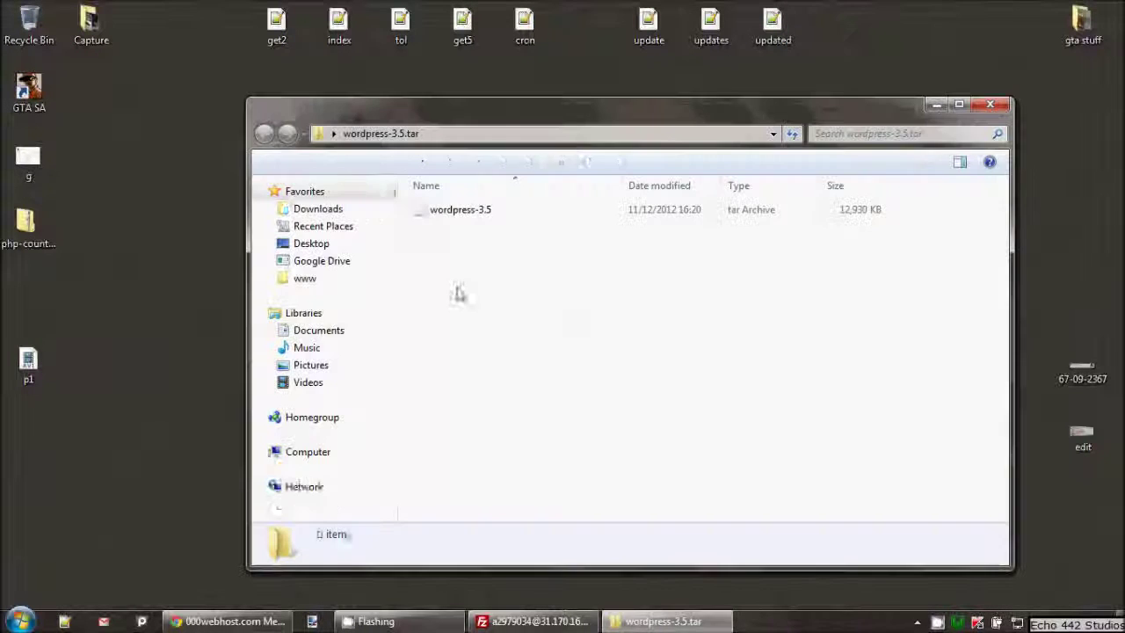
right_click(462, 210)
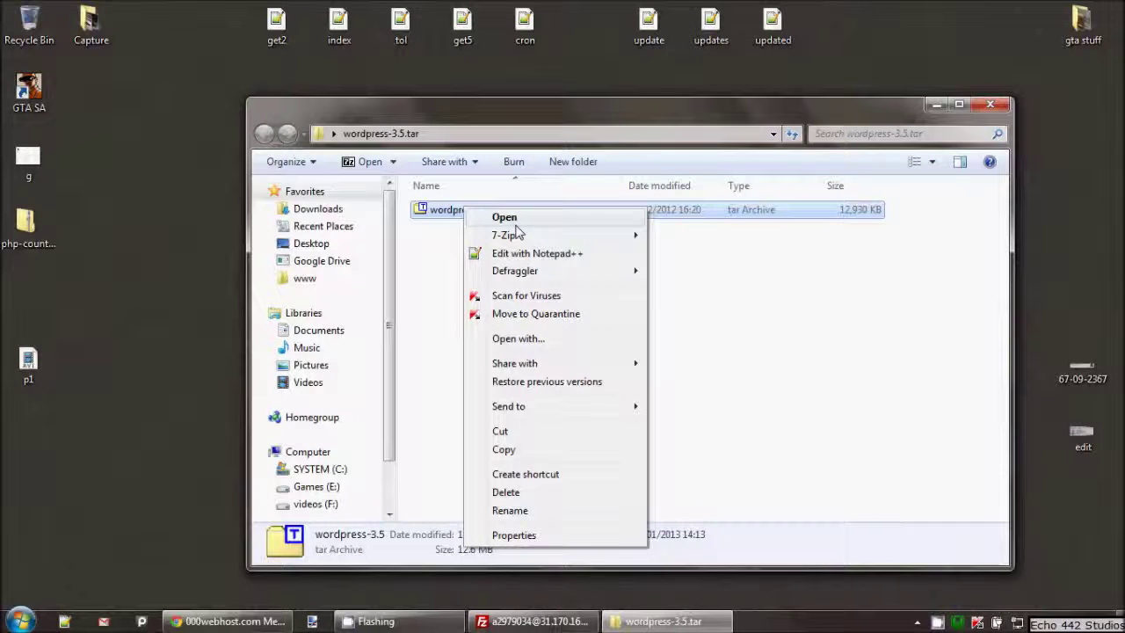
mouse_move(525, 235)
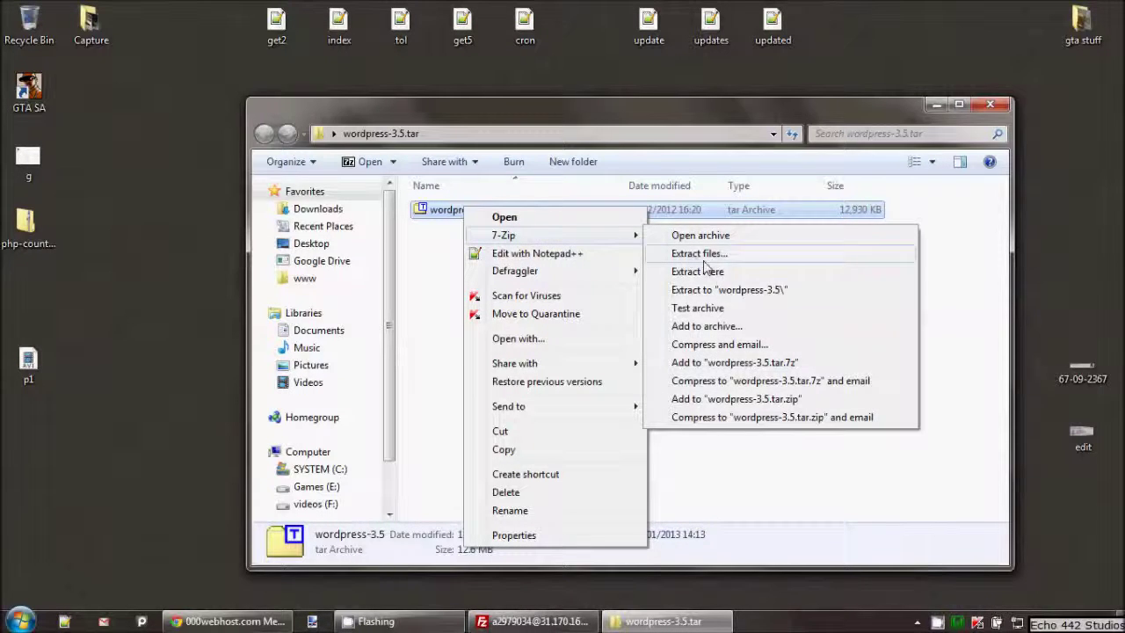
click(746, 291)
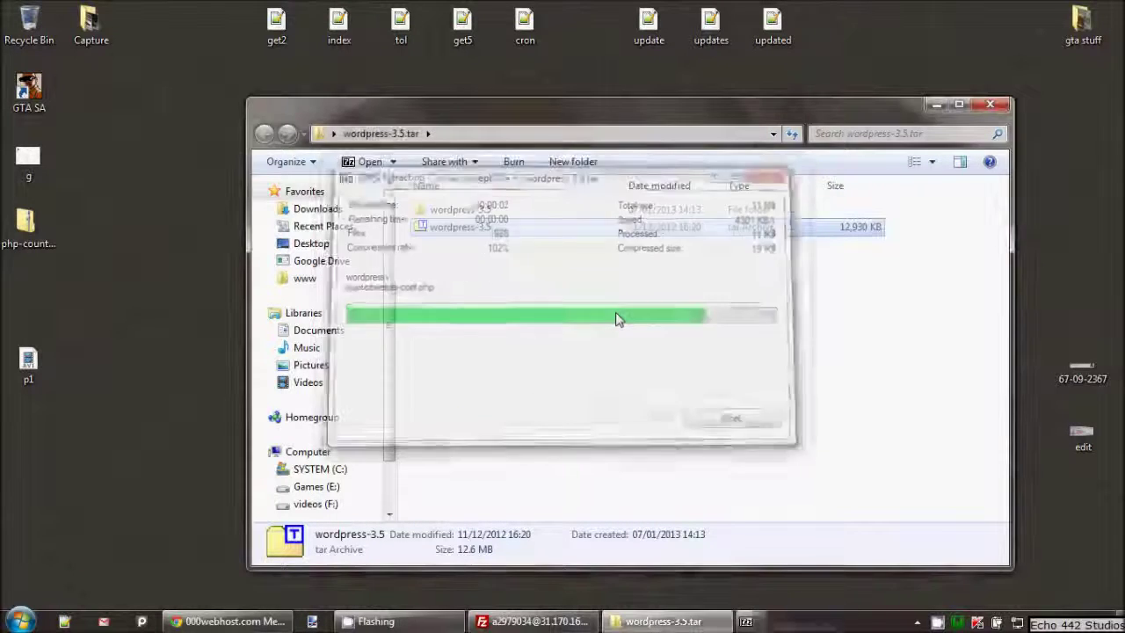
drag(482, 211, 171, 418)
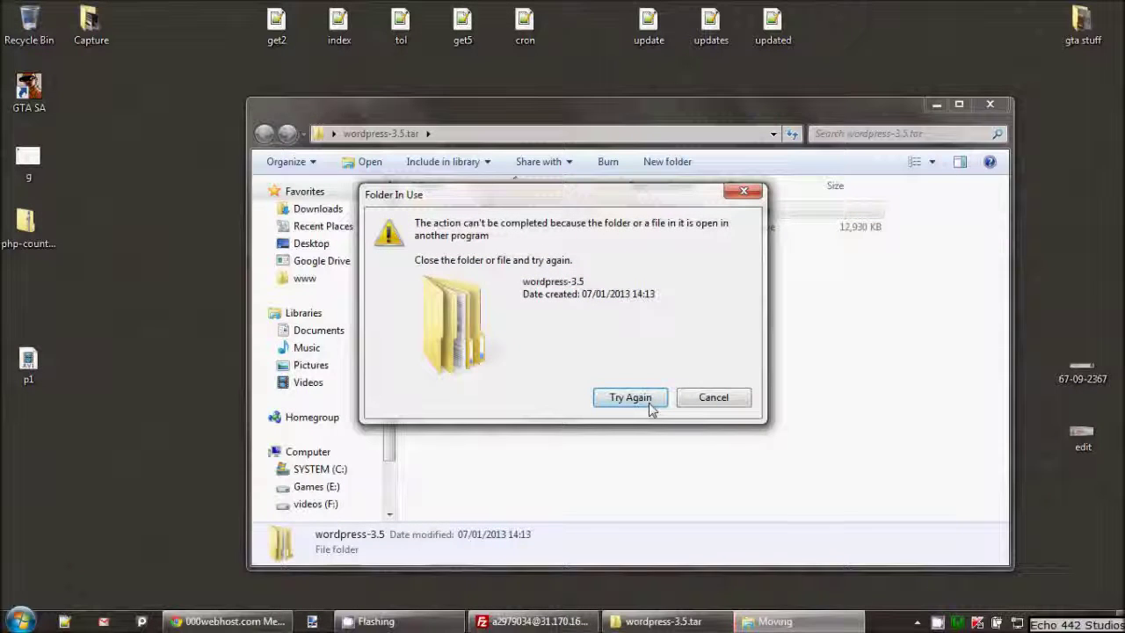
click(710, 403)
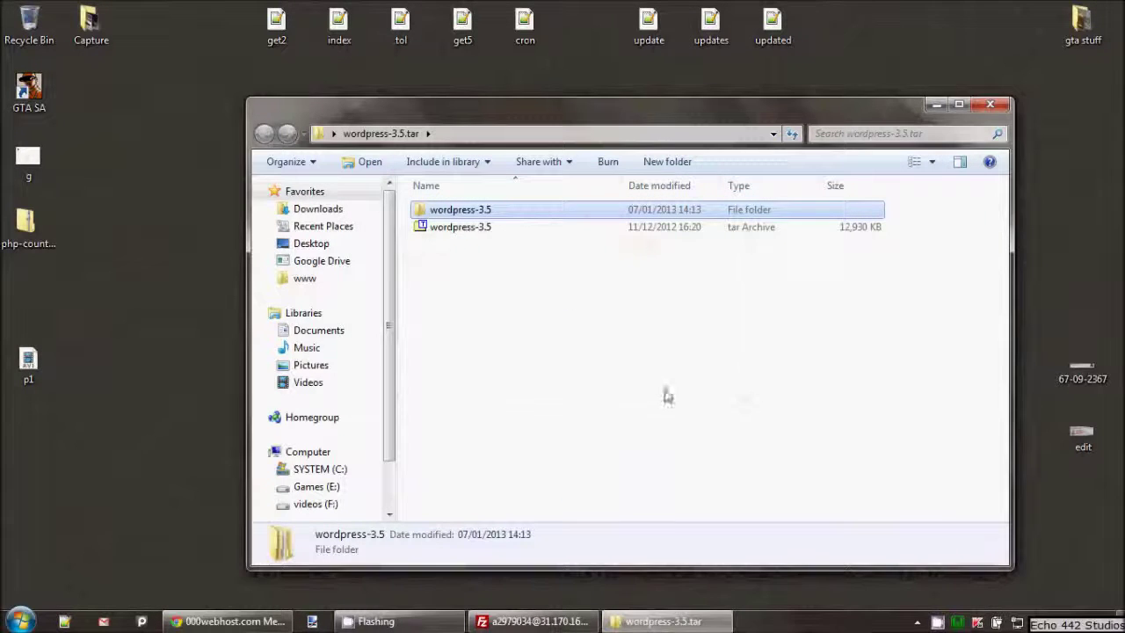
Step: Move the wordpress-3.5 folder onto the desktop
drag(512, 218, 157, 267)
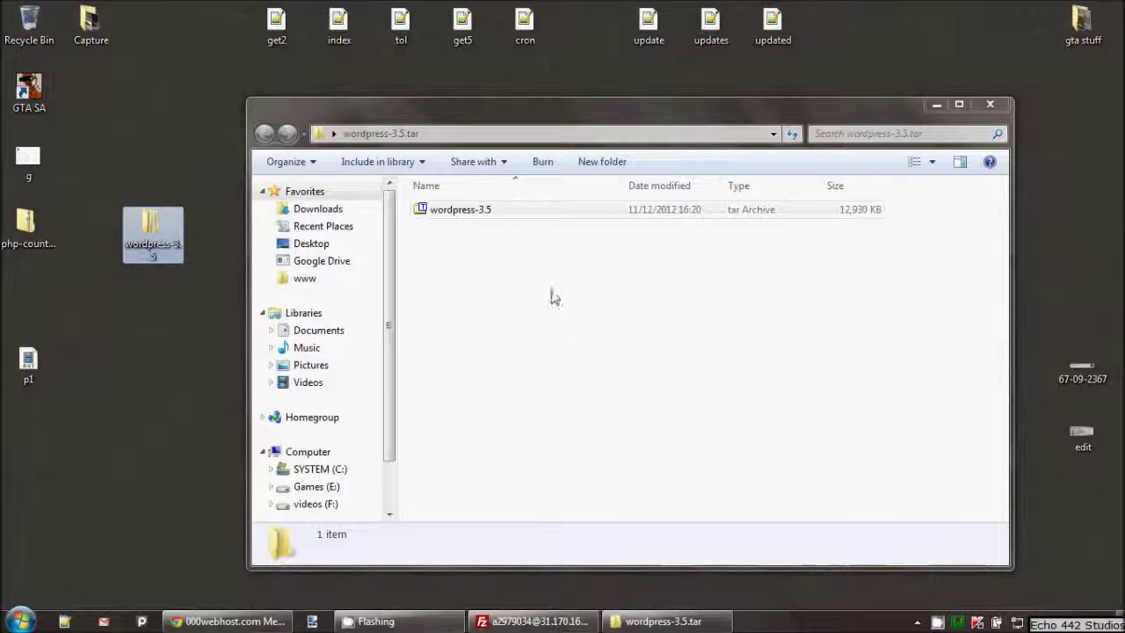
click(990, 105)
drag(154, 231, 413, 171)
click(472, 291)
click(510, 266)
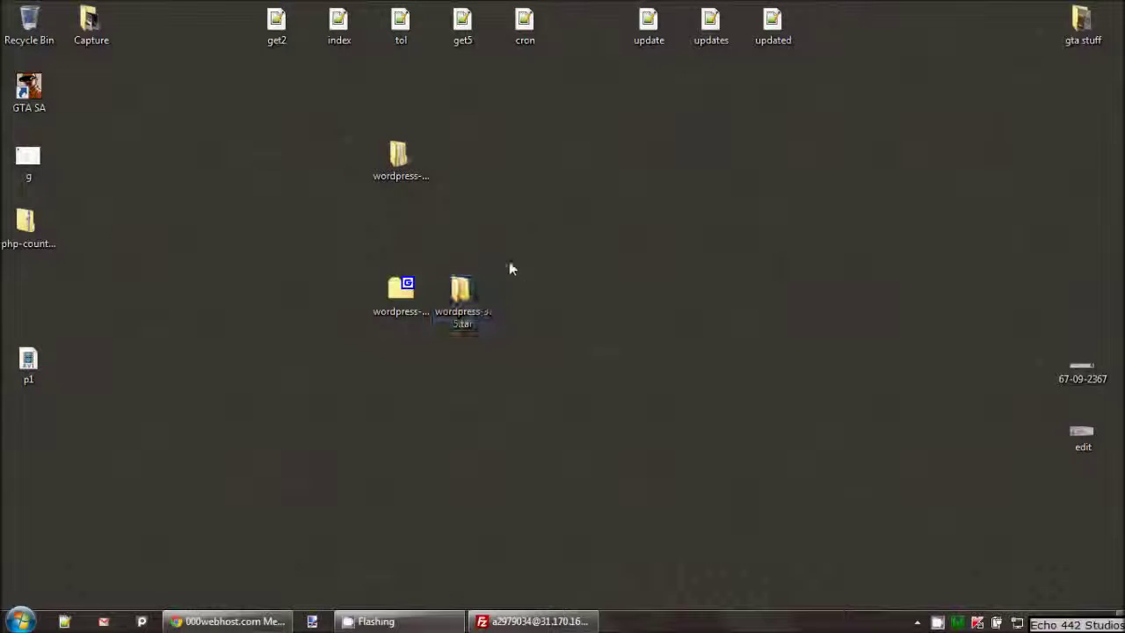
click(426, 174)
Step: Drag the inner wordpress folder out of wordpress-3.5 onto the desktop
double_click(407, 173)
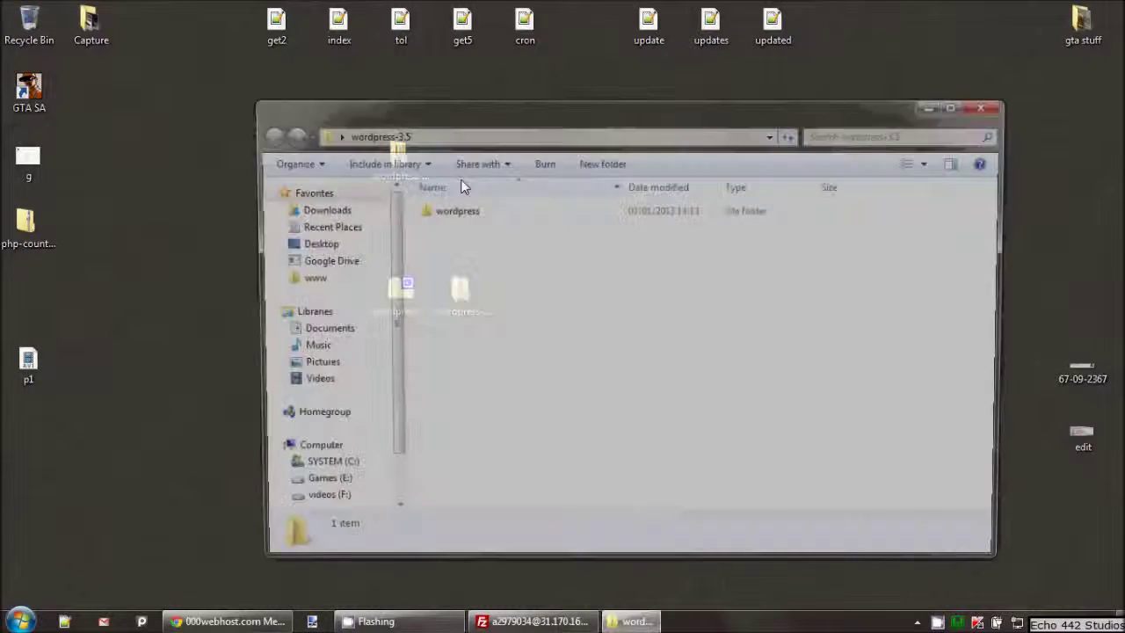
double_click(452, 210)
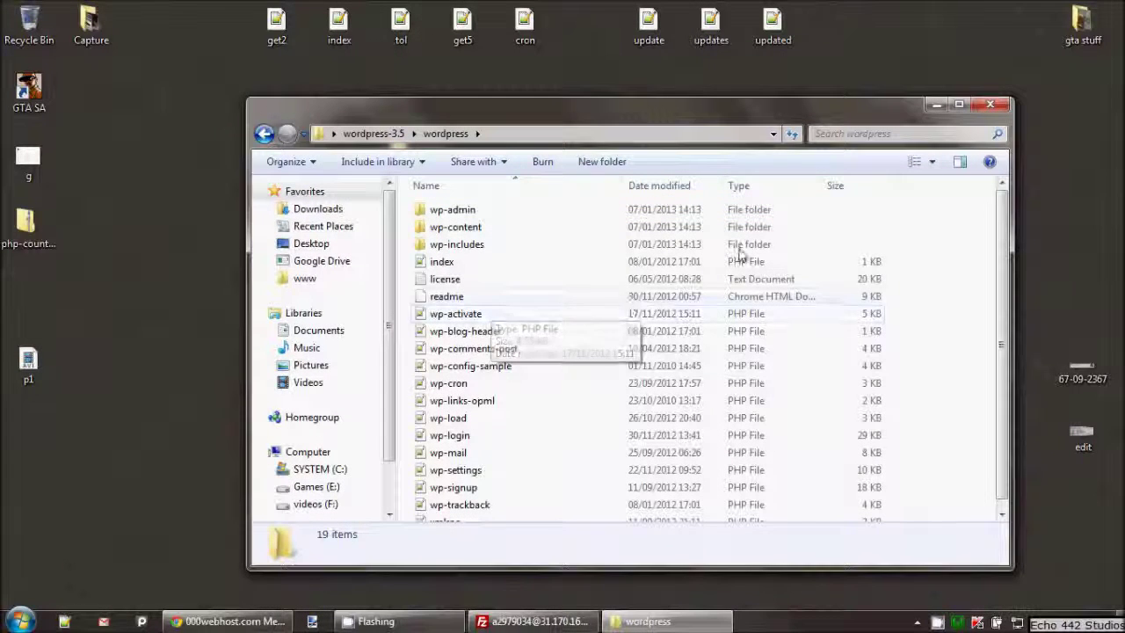
click(938, 105)
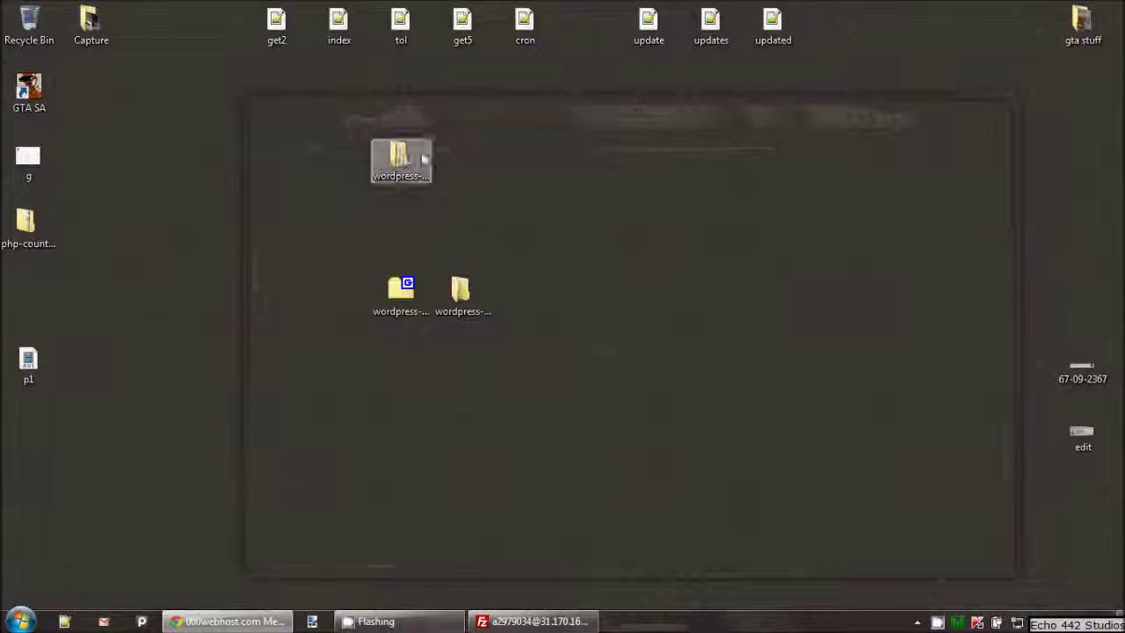
double_click(403, 160)
drag(444, 211, 152, 184)
click(989, 104)
Step: Delete the emptied wordpress-3.5 folder
drag(357, 116, 553, 223)
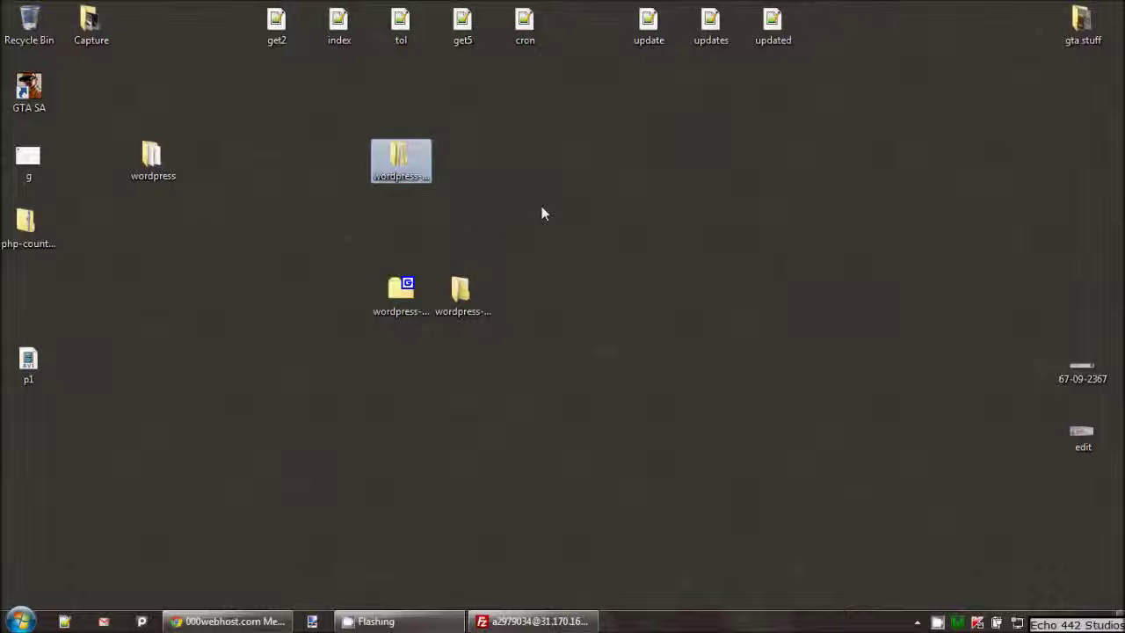
key(Delete)
key(Return)
Step: Select Desktop in FileZilla's local tree and refresh it to show the wordpress folder
drag(167, 184, 211, 390)
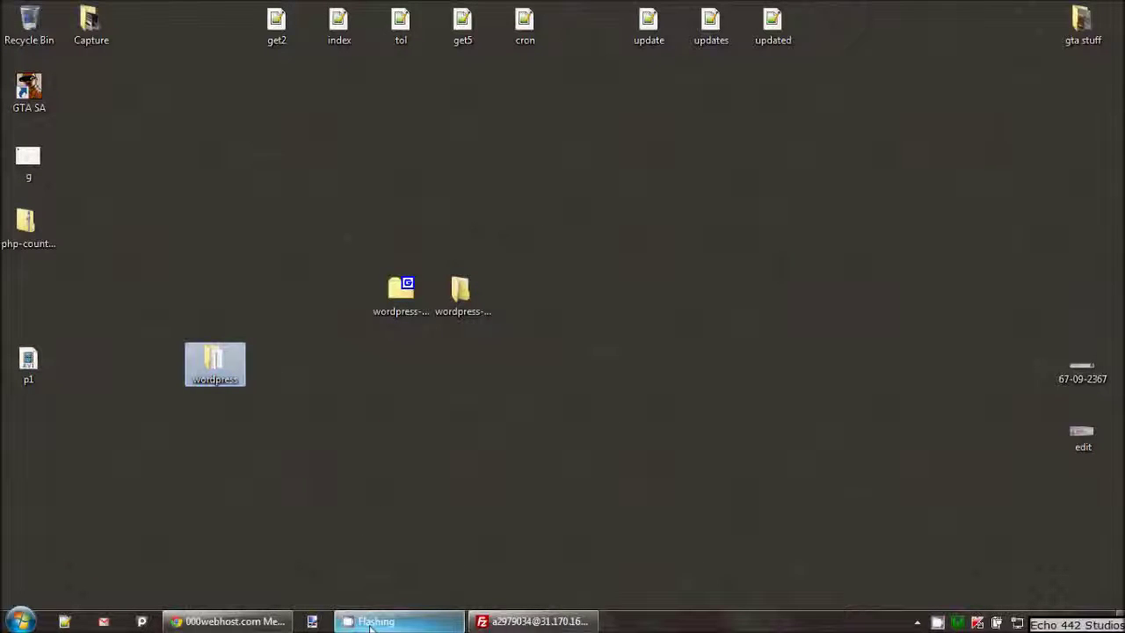
click(531, 622)
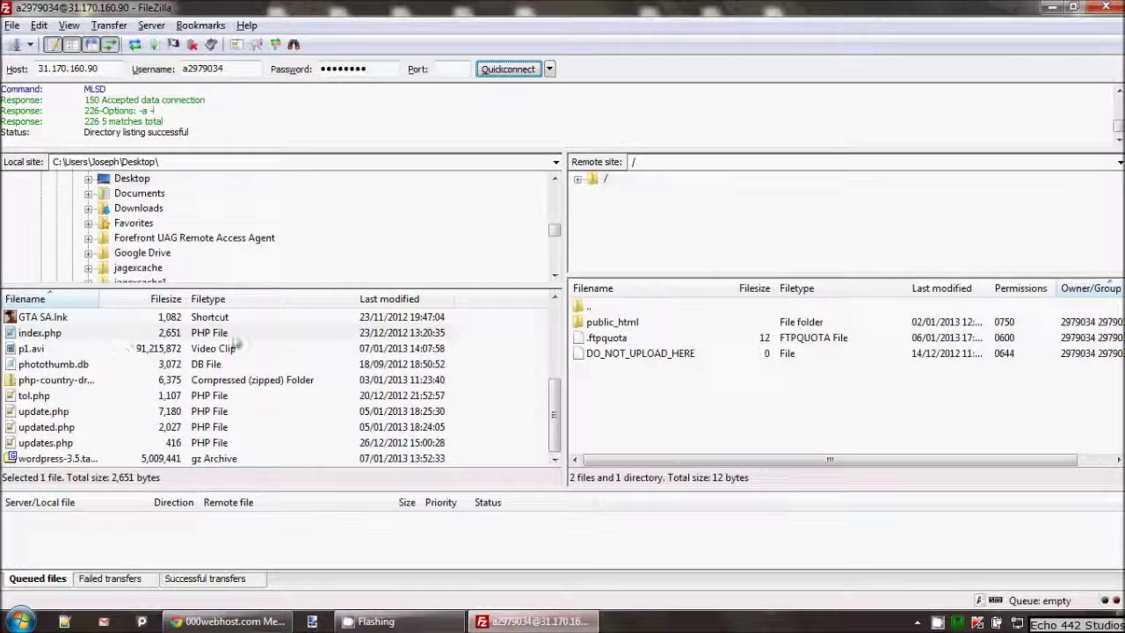
click(127, 180)
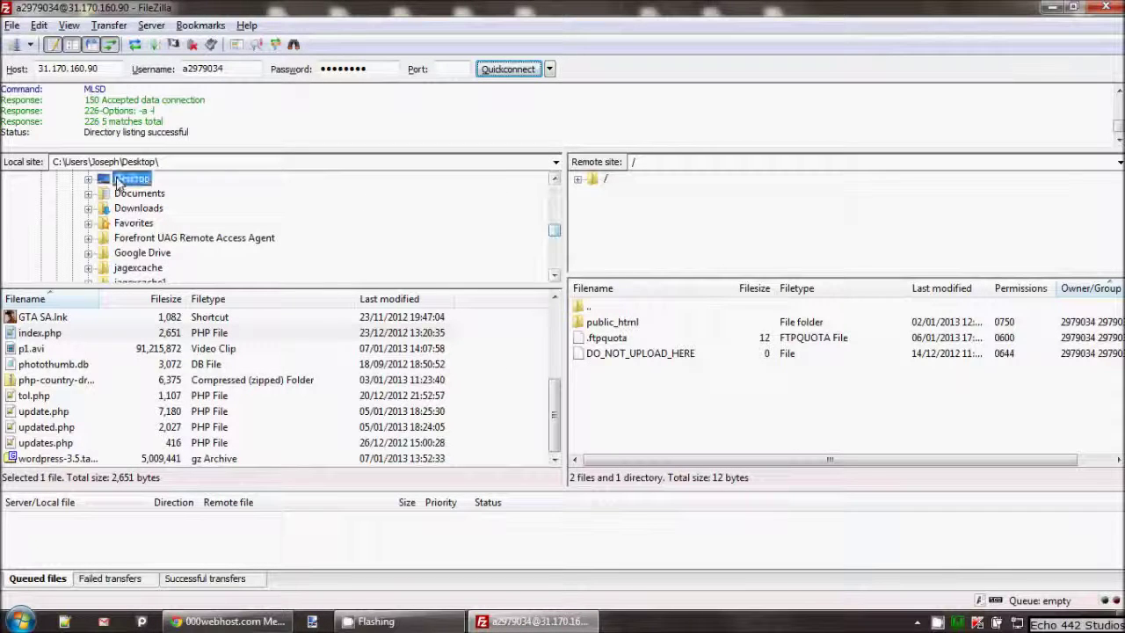
scroll(558, 368, up, 4)
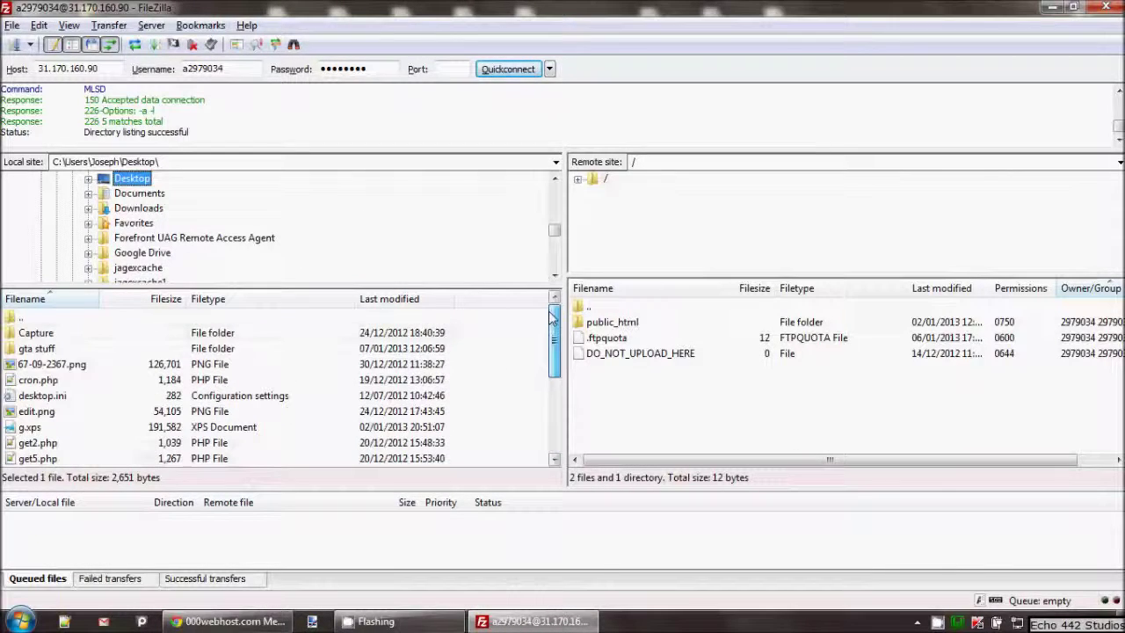
right_click(139, 349)
click(198, 472)
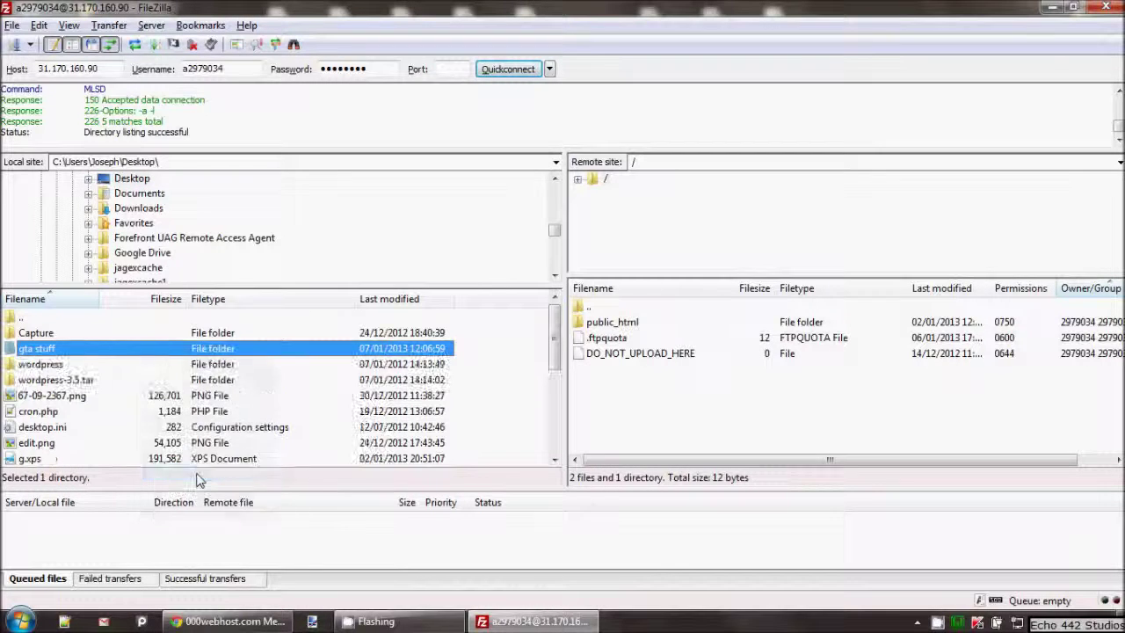
scroll(554, 356, down, 4)
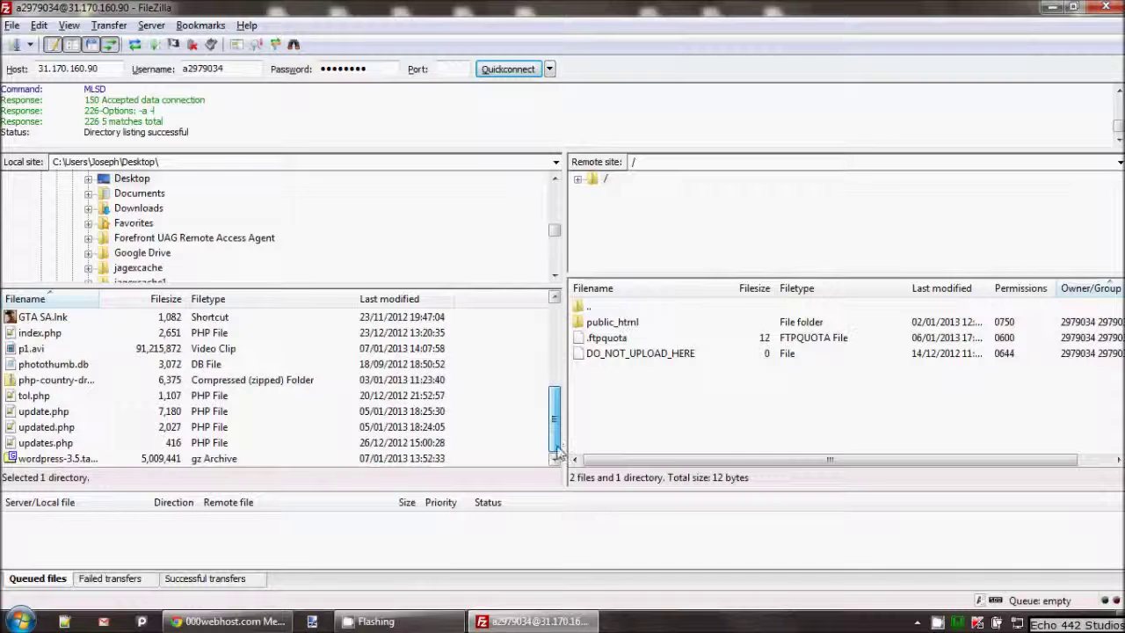
scroll(557, 444, up, 5)
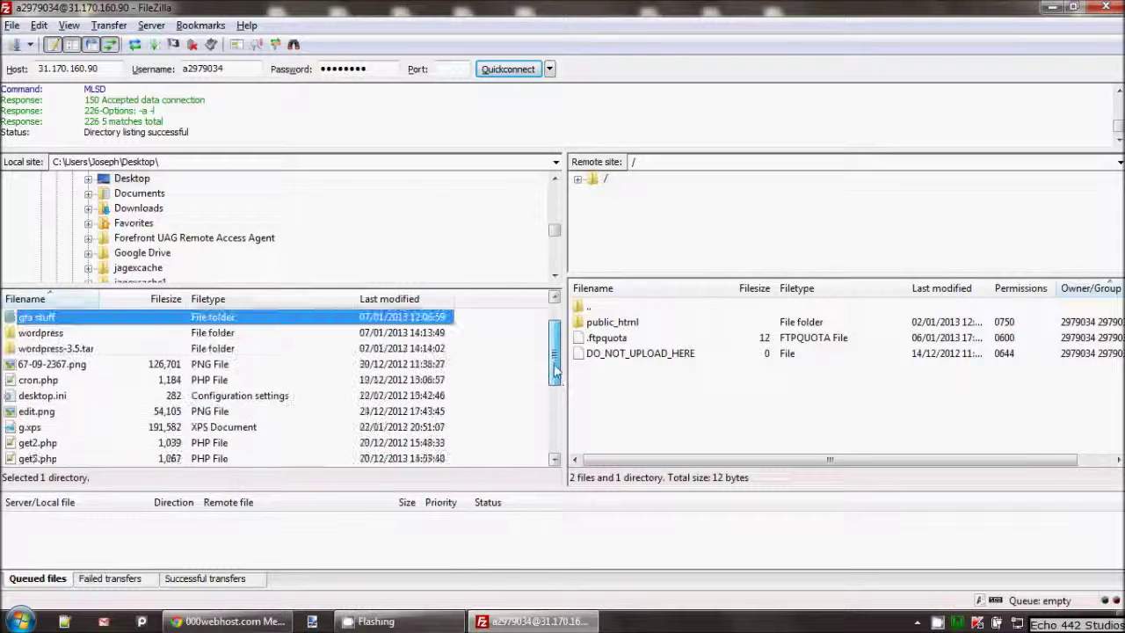
Step: Upload the local wordpress folder to the remote root and keep FileZilla maximized
right_click(60, 350)
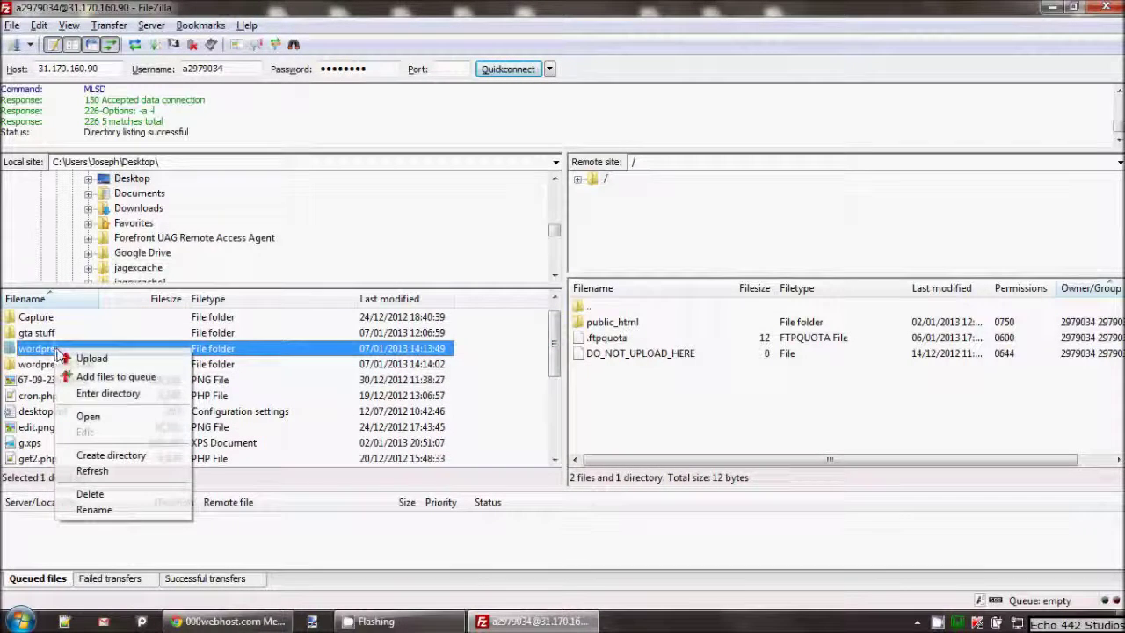
click(92, 358)
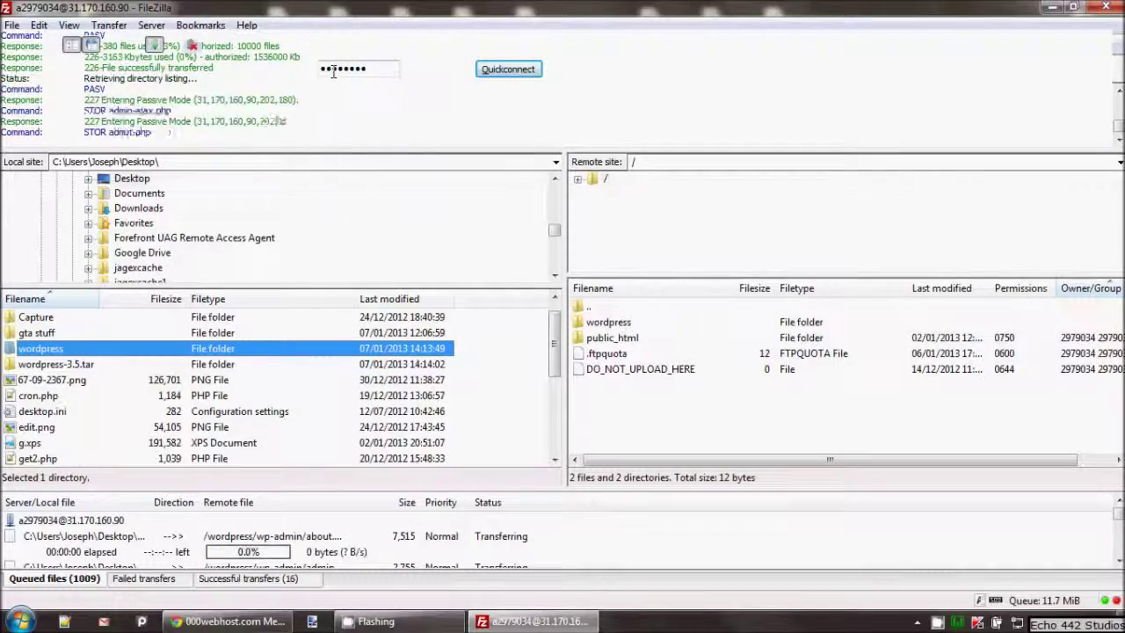
double_click(338, 9)
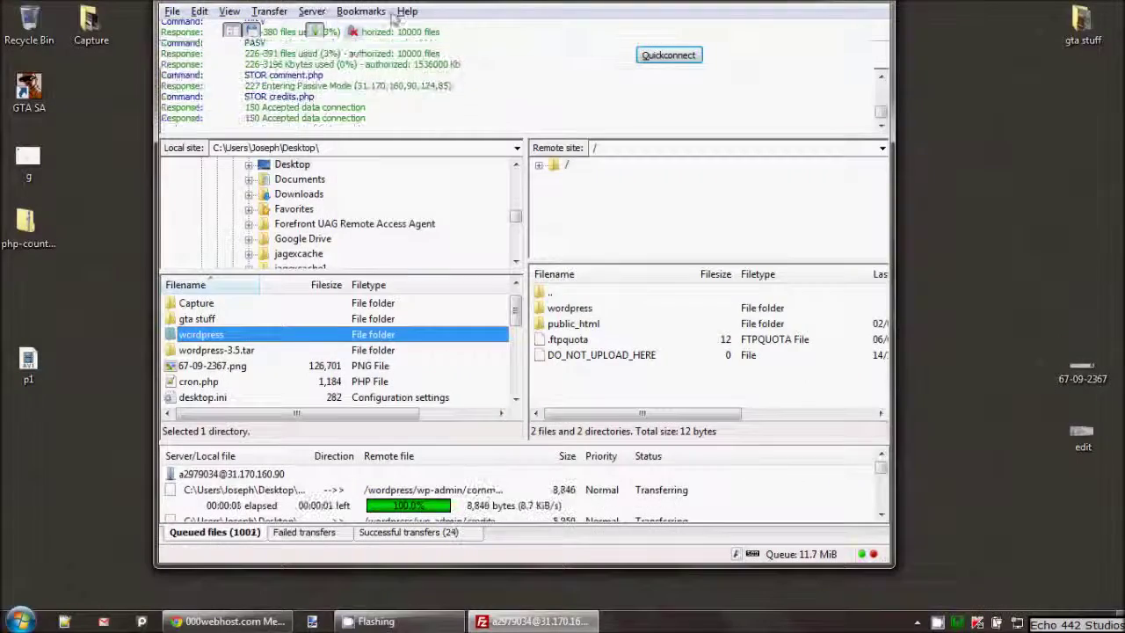
double_click(472, 16)
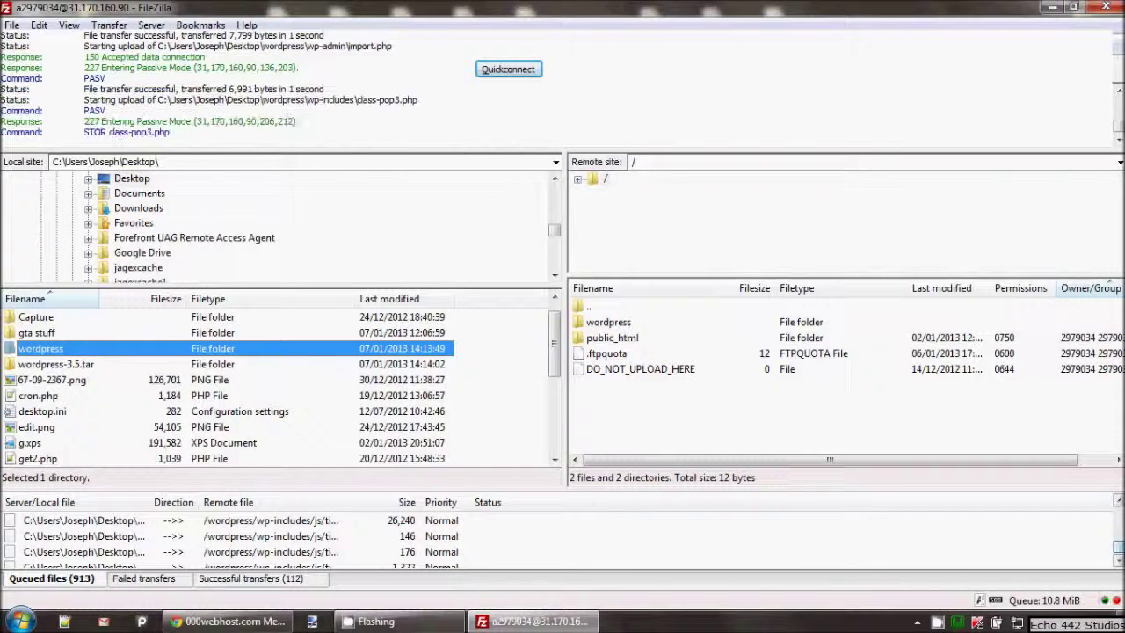
Step: Browse the remote /public_html folder and dismiss the cannot-drag error
right_click(957, 621)
click(979, 588)
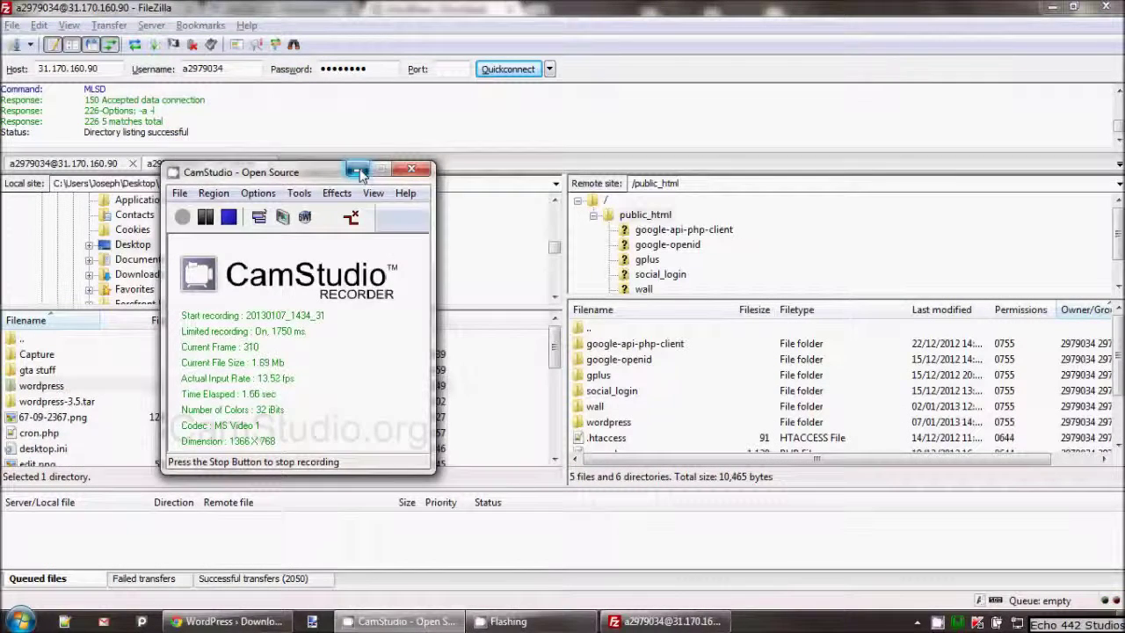
click(359, 171)
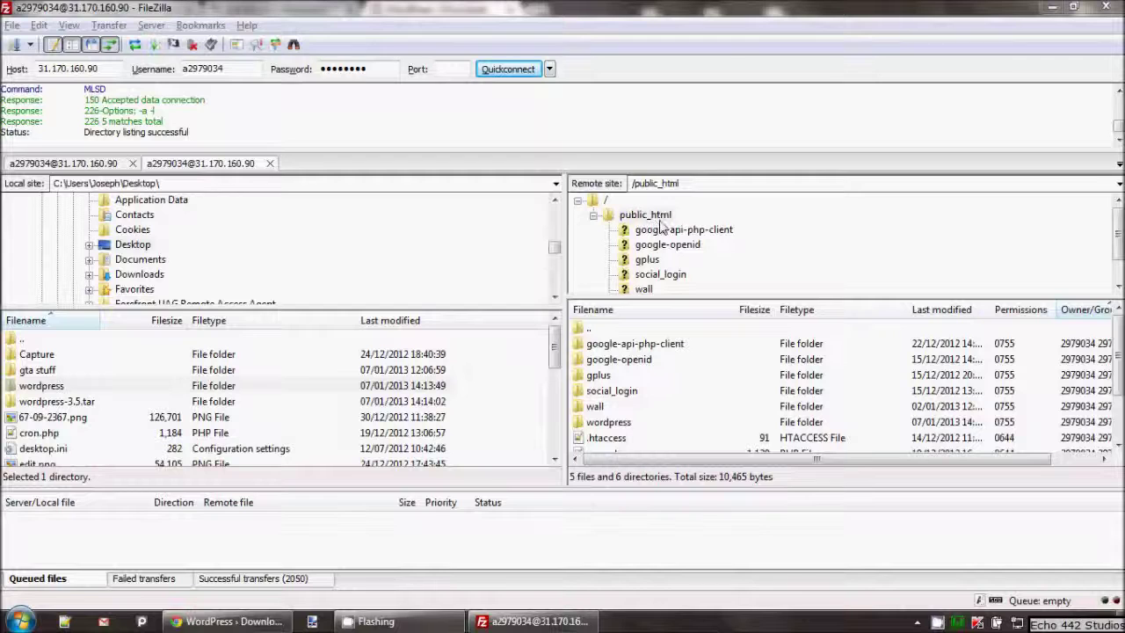
drag(664, 227, 690, 234)
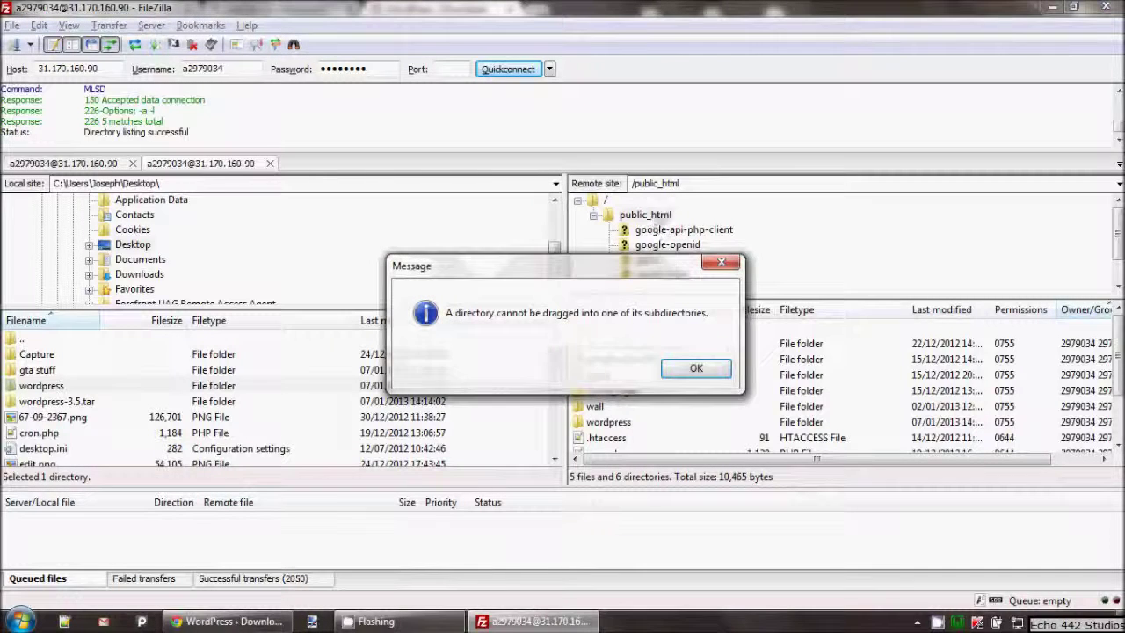
click(705, 368)
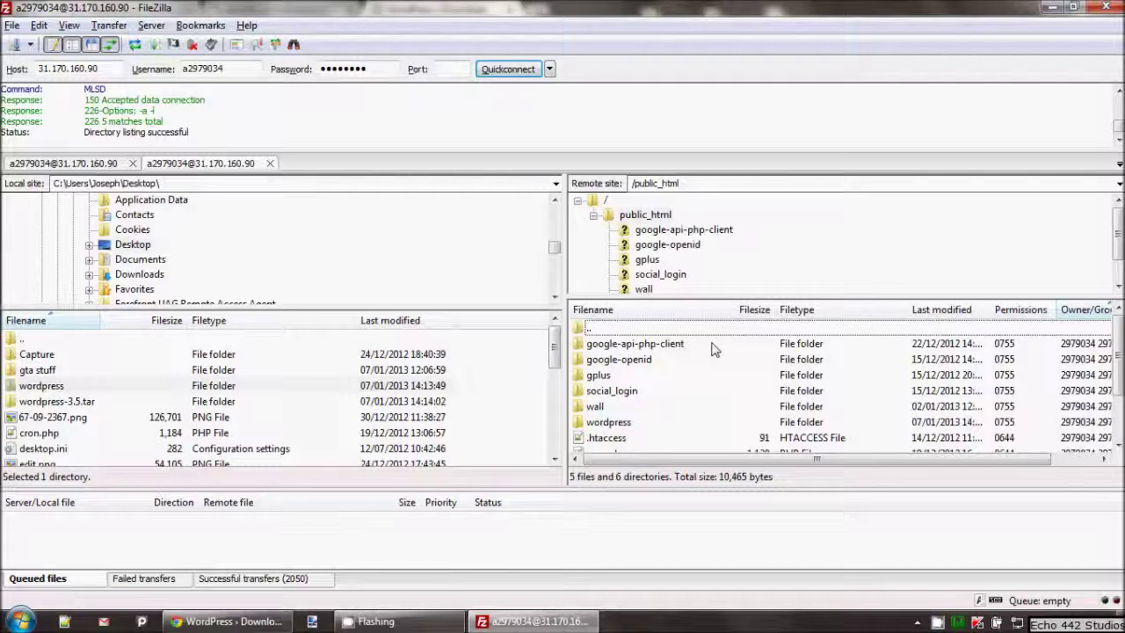
Step: Select the remote wordpress folder and switch to Chrome's hosting control panel tab
scroll(701, 379, down, 2)
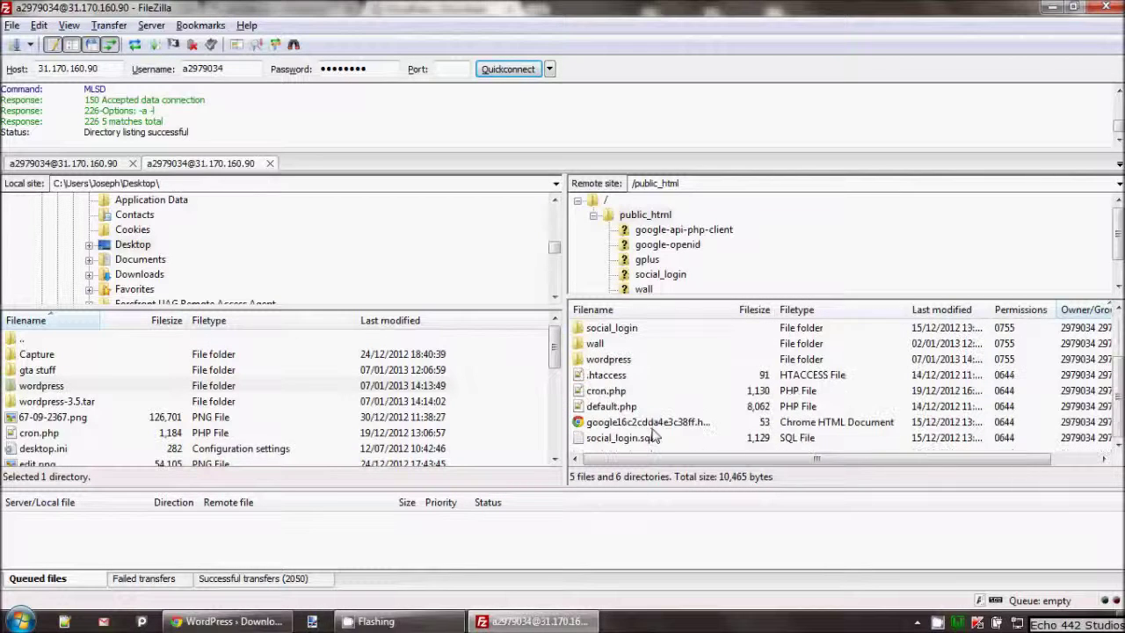
click(607, 359)
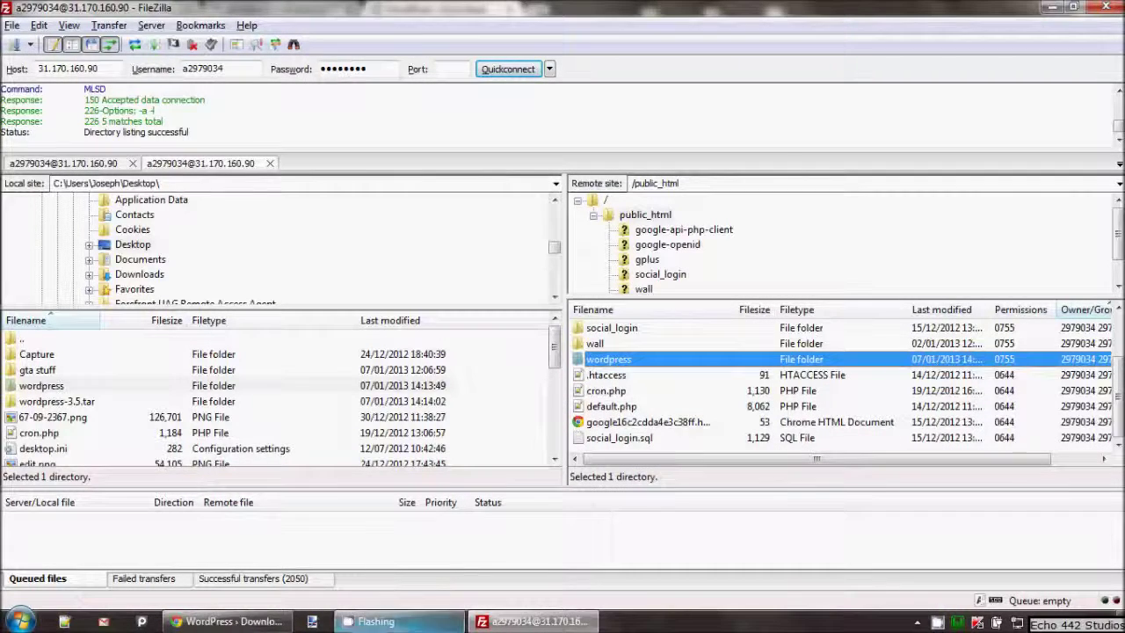
click(230, 622)
key(ctrl+shift+Tab)
key(ctrl+shift+Tab)
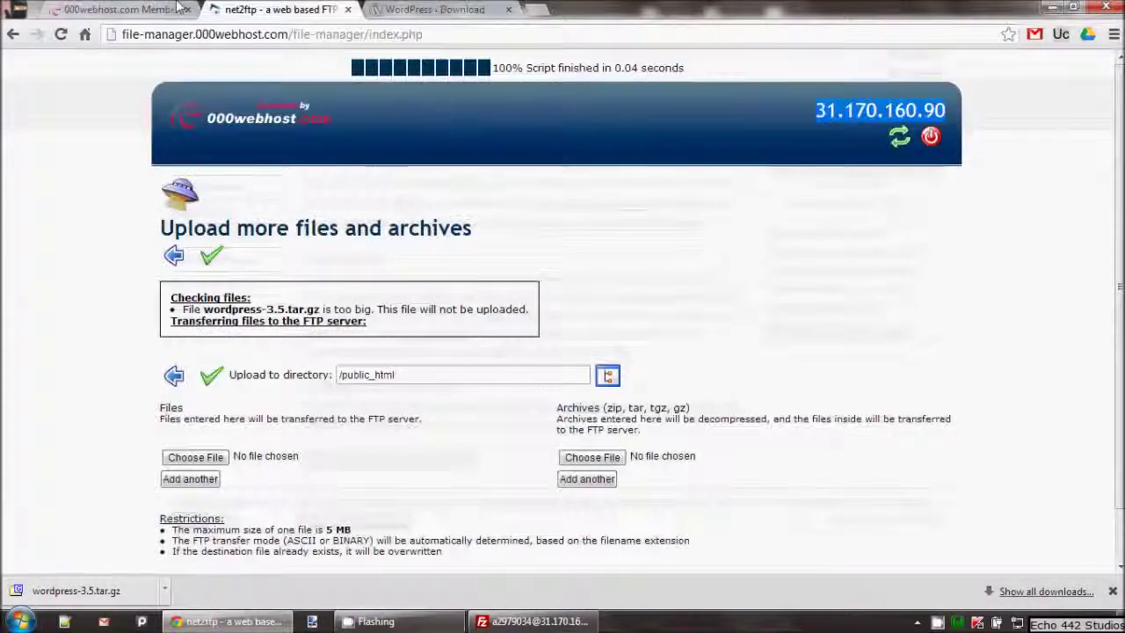
Step: Open the site domain in a new tab, browse to wordpress/, and choose Create a Configuration File
drag(717, 233, 822, 230)
right_click(761, 218)
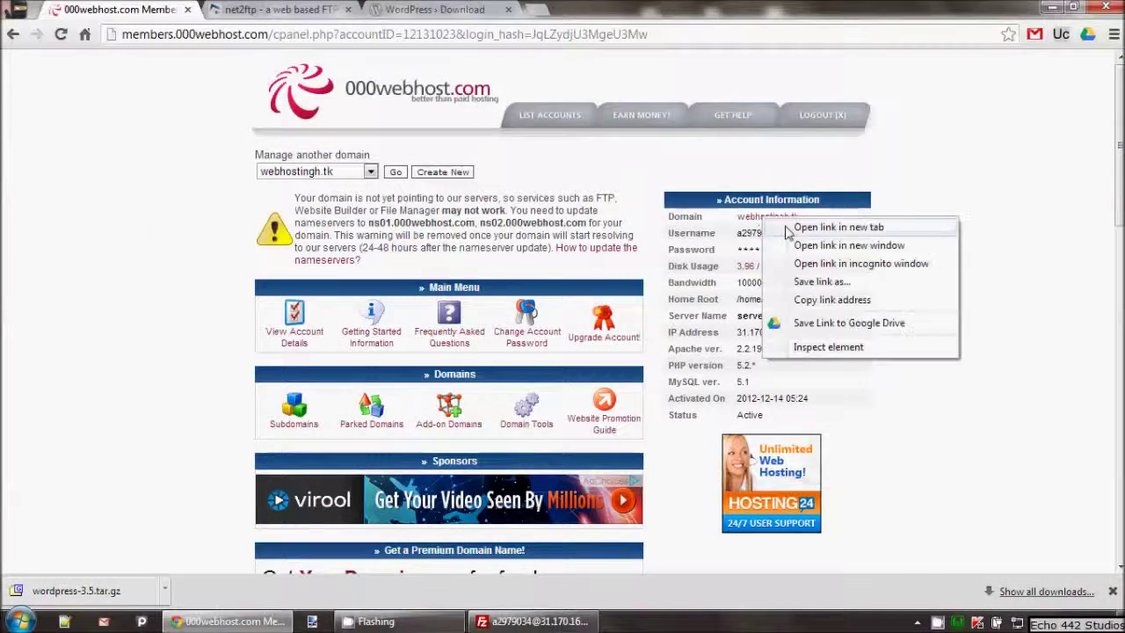
click(826, 227)
click(280, 9)
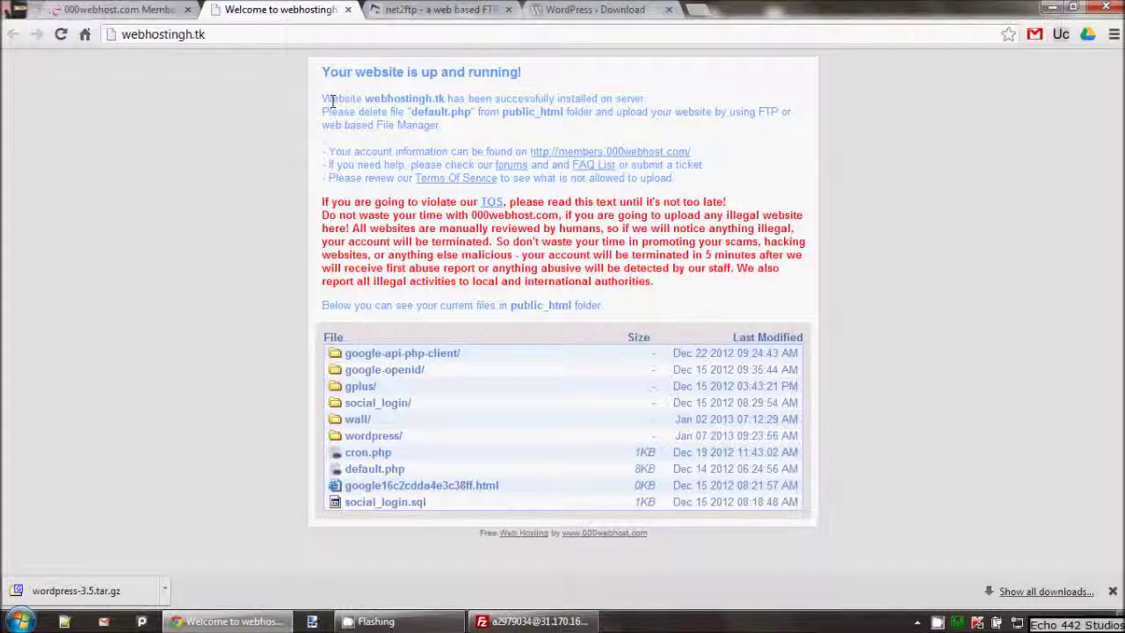
click(374, 439)
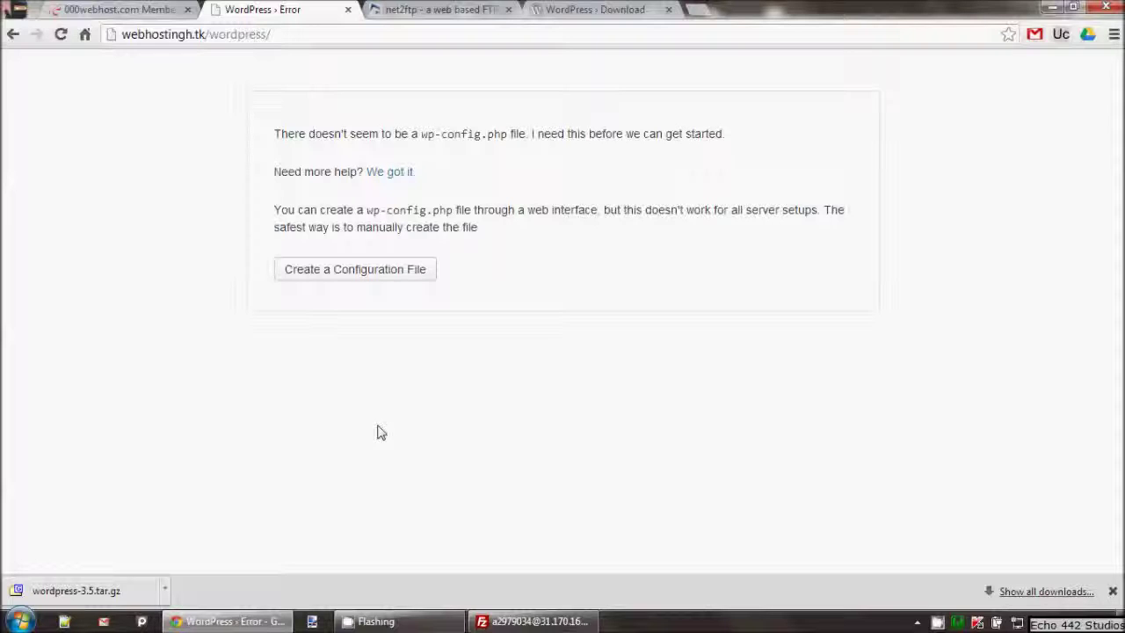
click(402, 269)
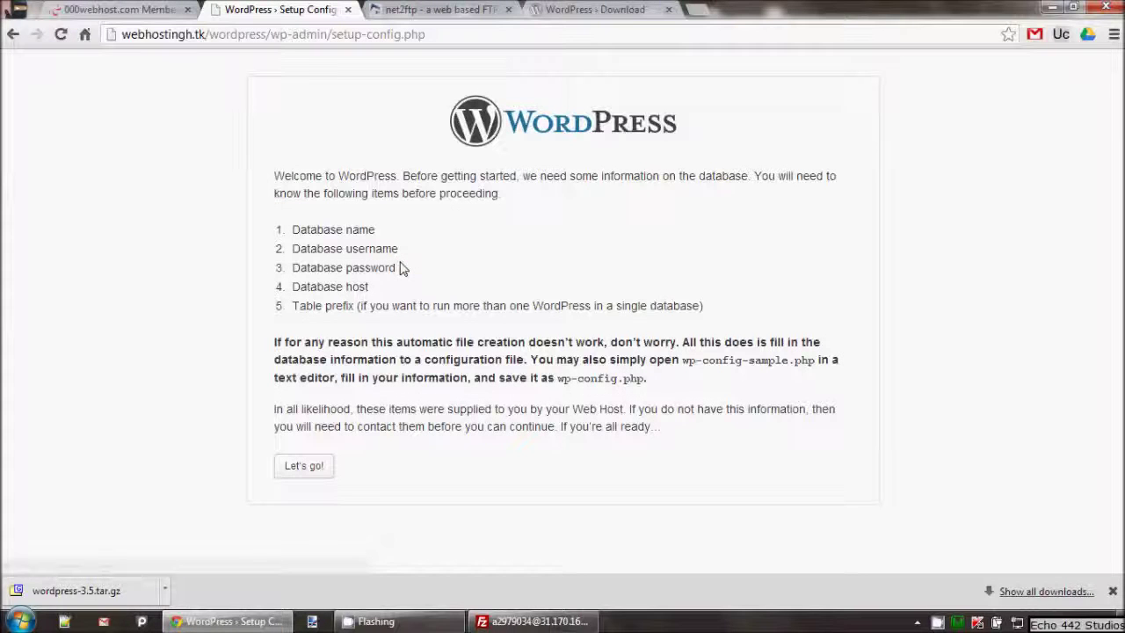
Step: Open MySQL database management in the 000webhost control panel
click(150, 7)
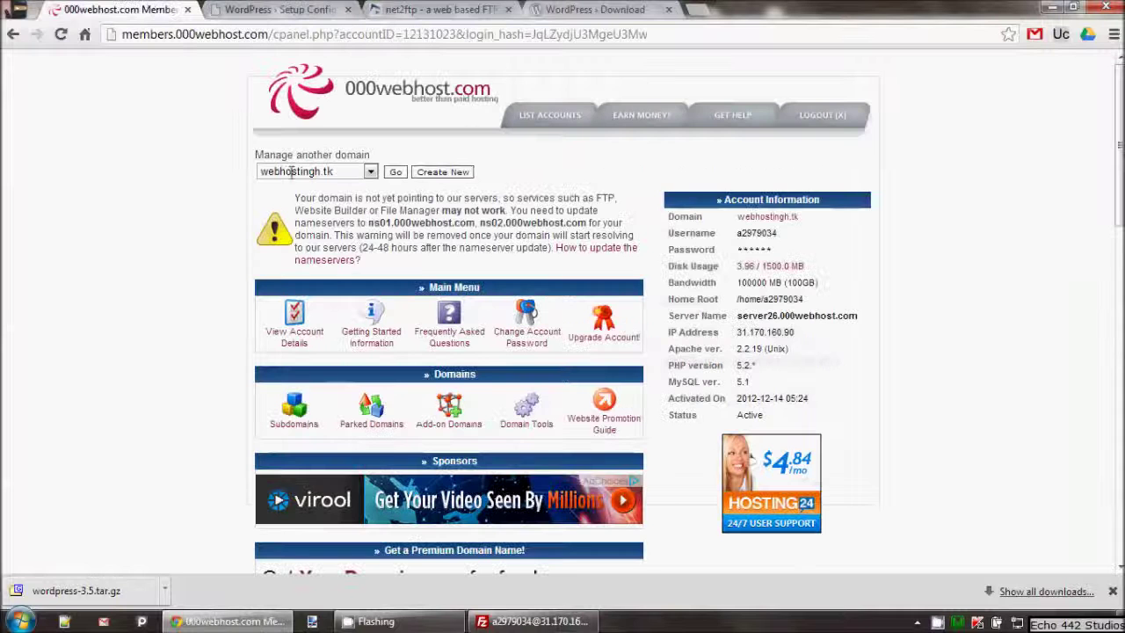
scroll(332, 299, down, 10)
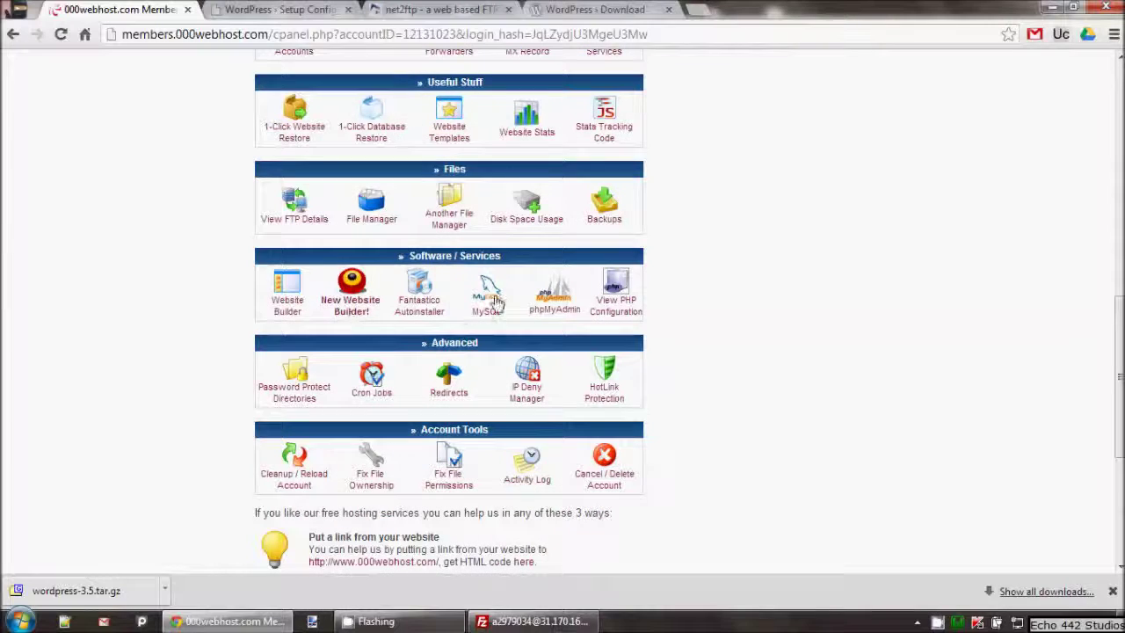
click(490, 299)
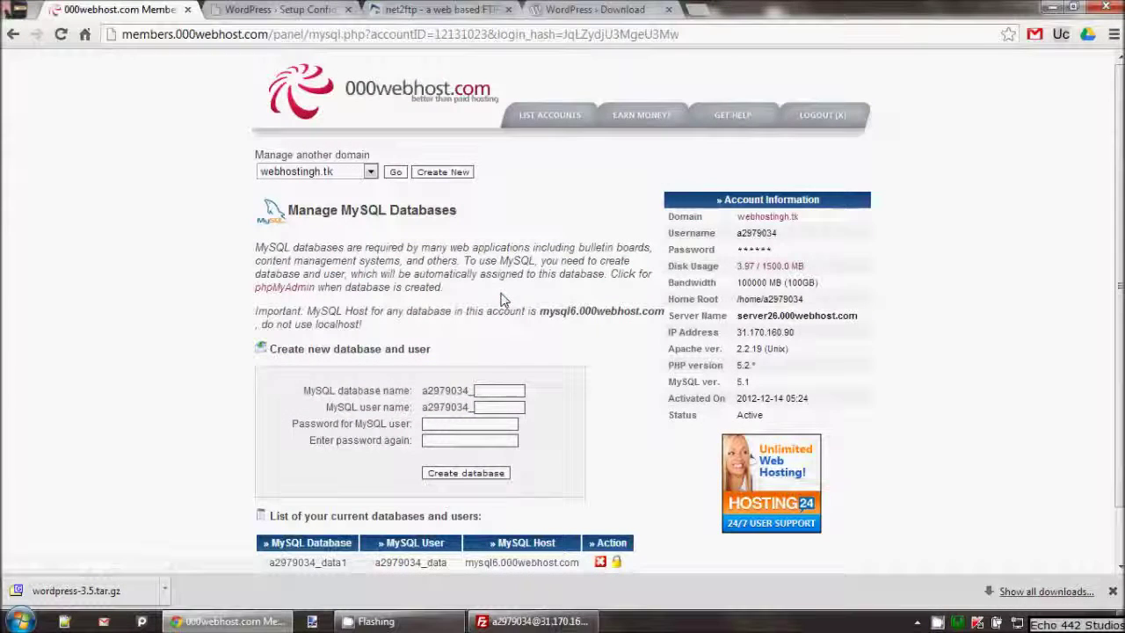
Step: Enter database name wp, user name wp1 and the user password twice
click(490, 392)
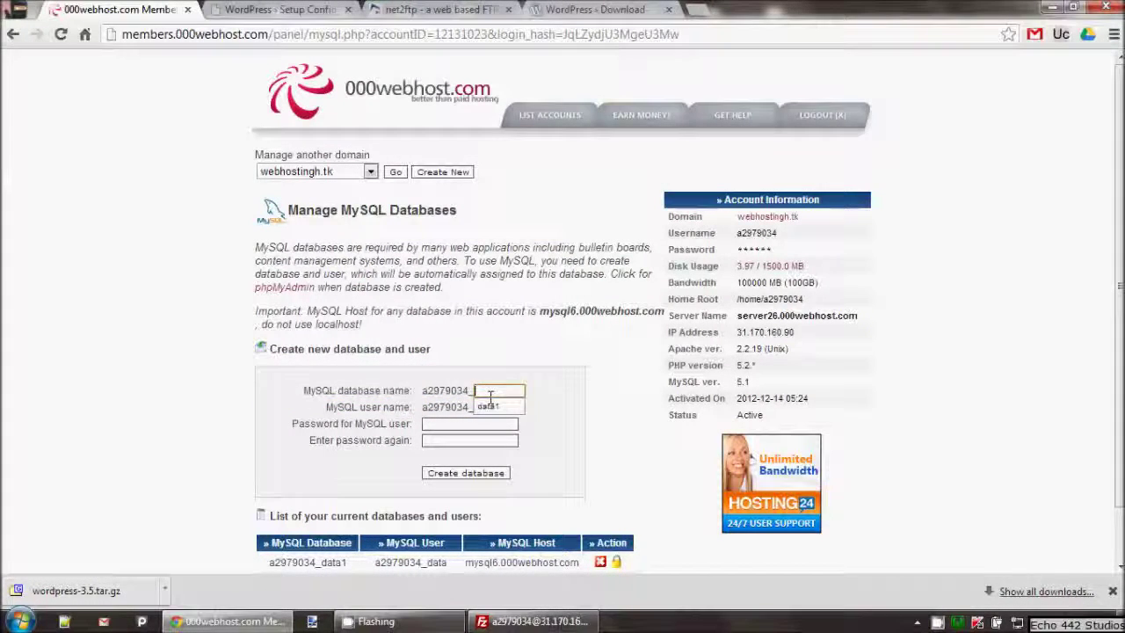
text(wp)
key(Tab)
text(wp)
click(447, 424)
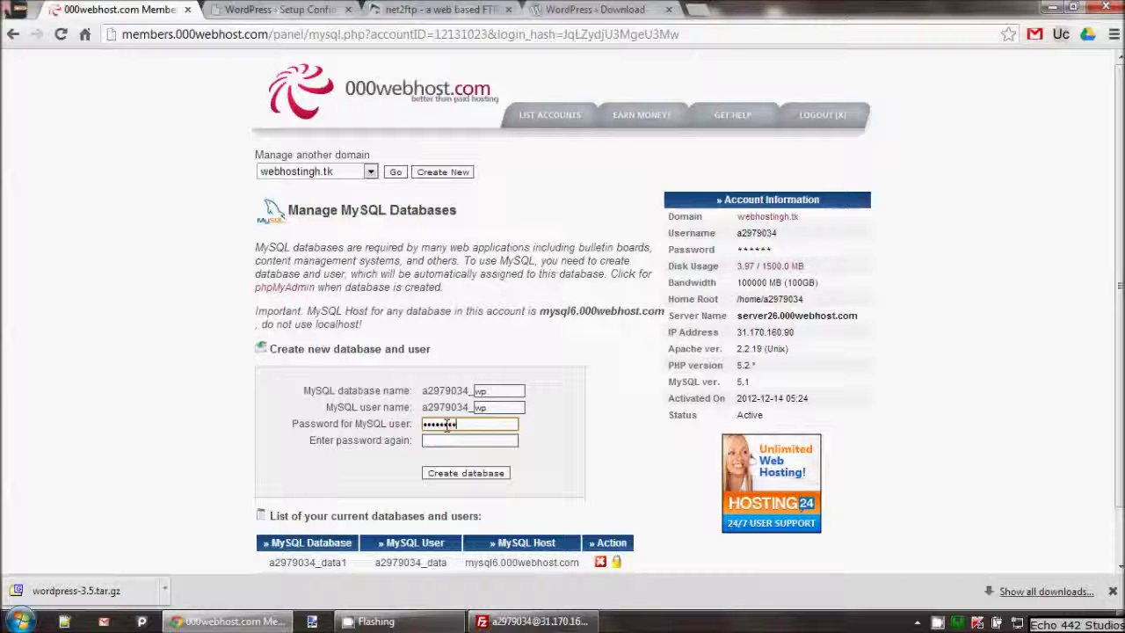
click(467, 439)
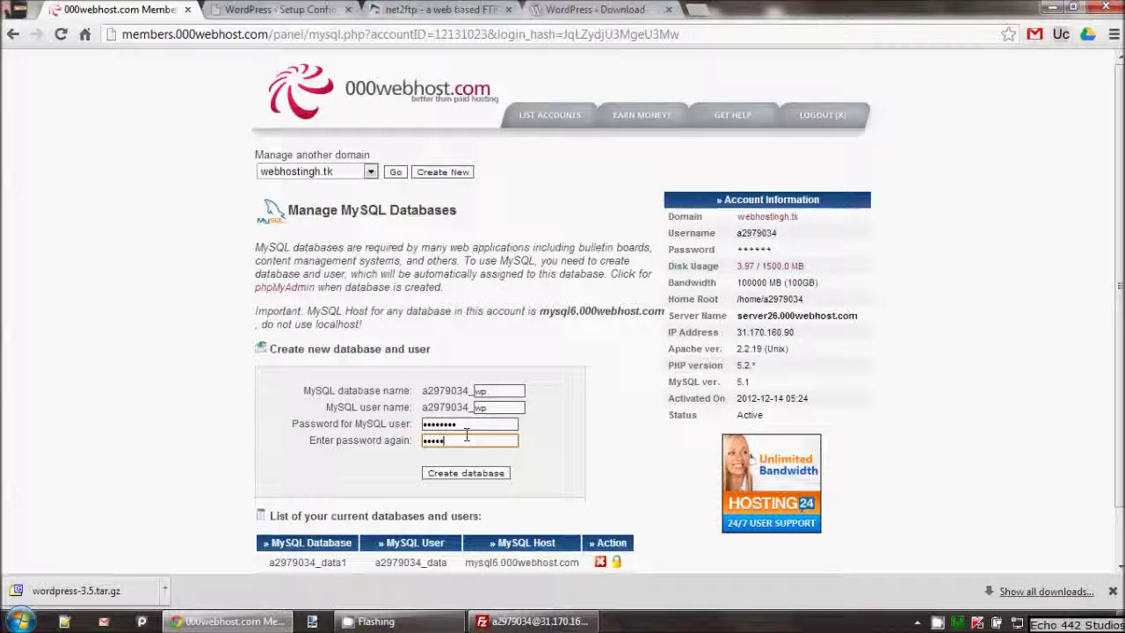
click(510, 407)
text(1)
click(571, 526)
Step: Create the database and user, then go back to the MySQL databases list
scroll(602, 303, down, 1)
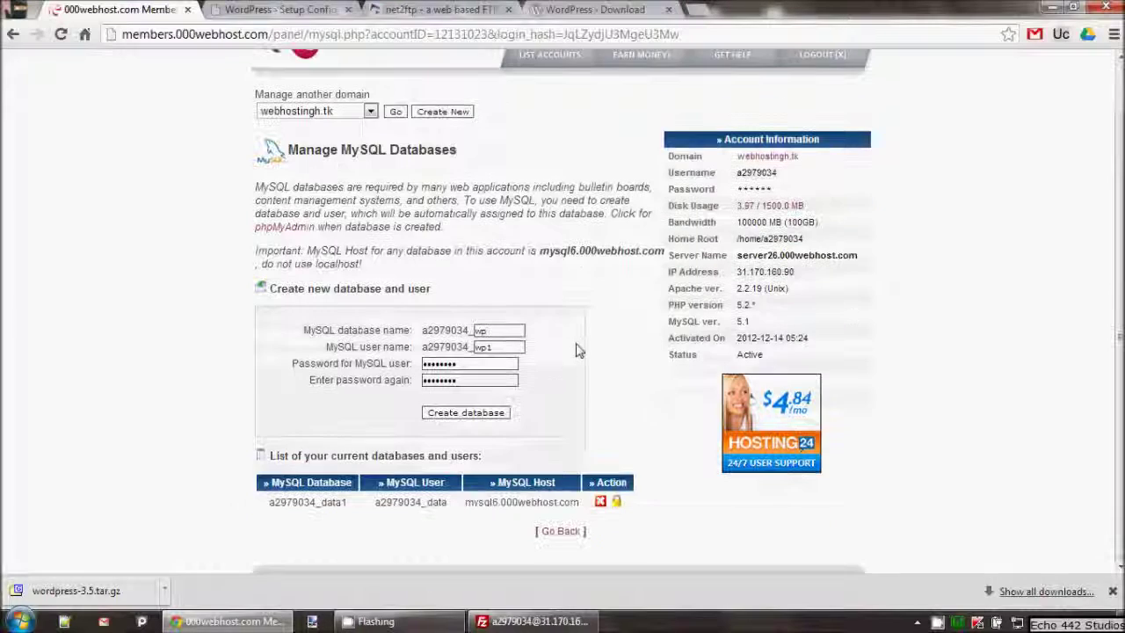
click(441, 414)
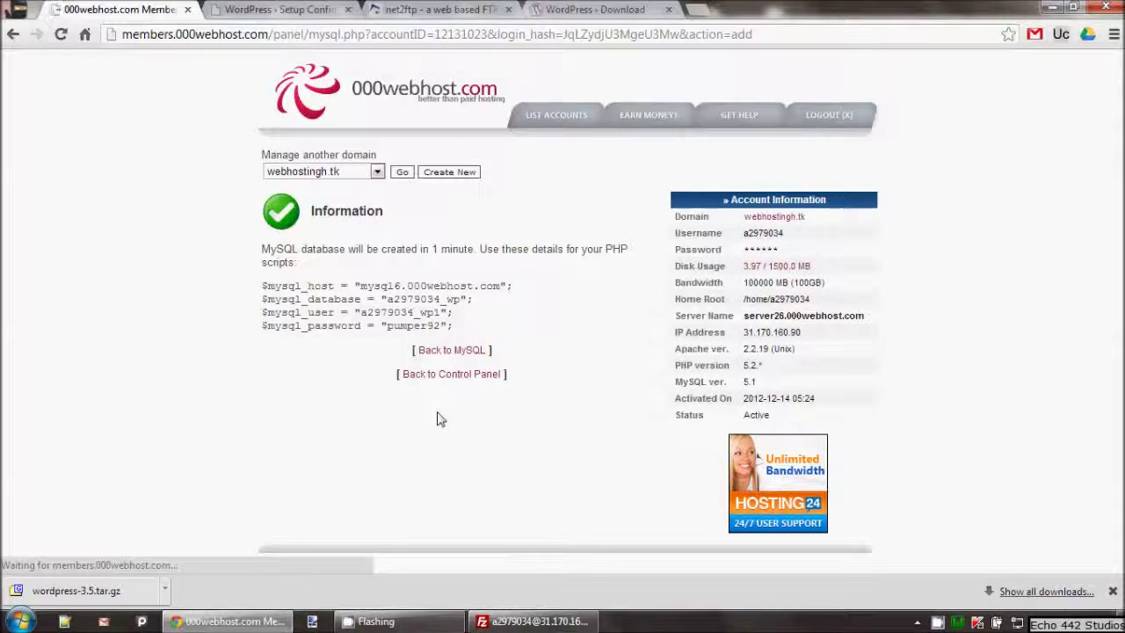
click(445, 355)
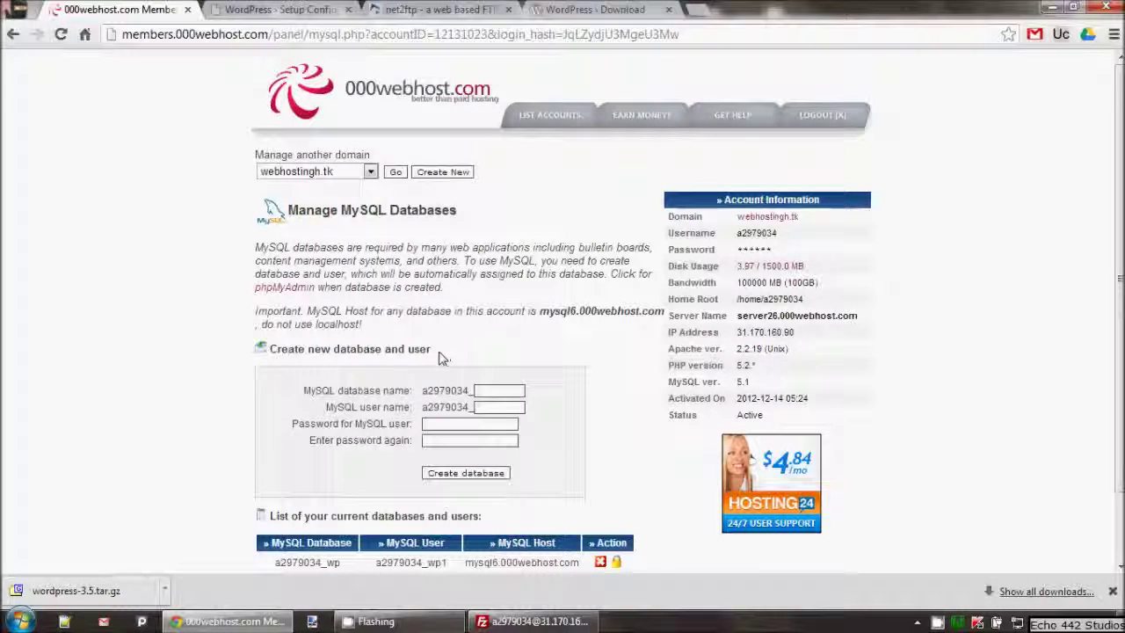
scroll(384, 189, down, 2)
Step: Paste the 000webhost MySQL user name into both the Database Name and User Name fields
key(ctrl+Tab)
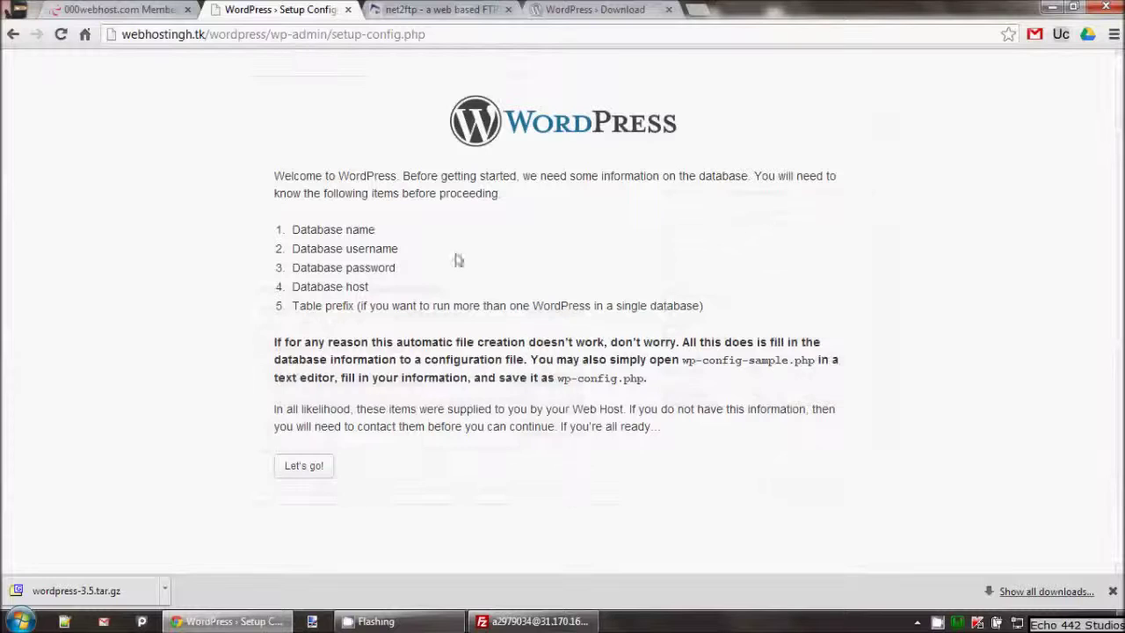
click(307, 477)
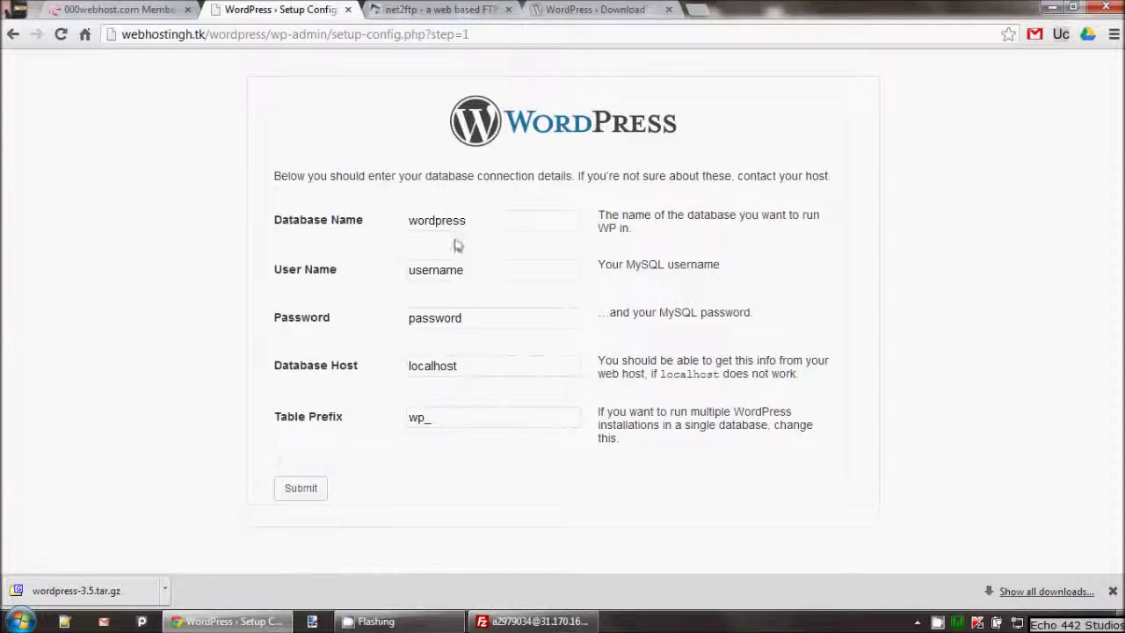
double_click(437, 221)
key(BackSpace)
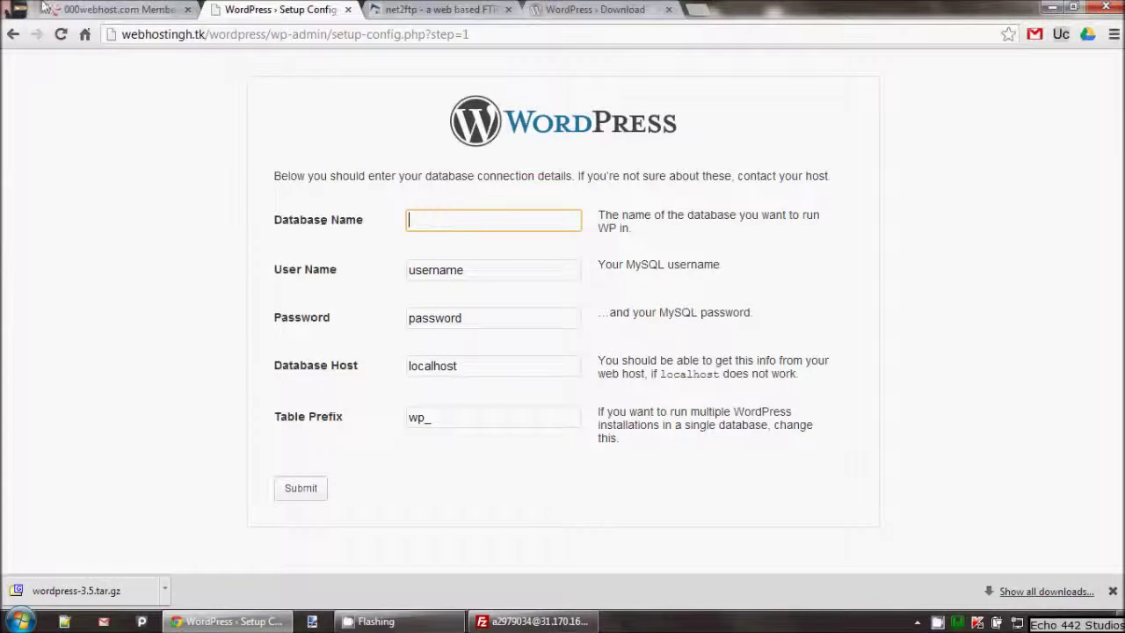
click(46, 9)
drag(375, 482, 446, 480)
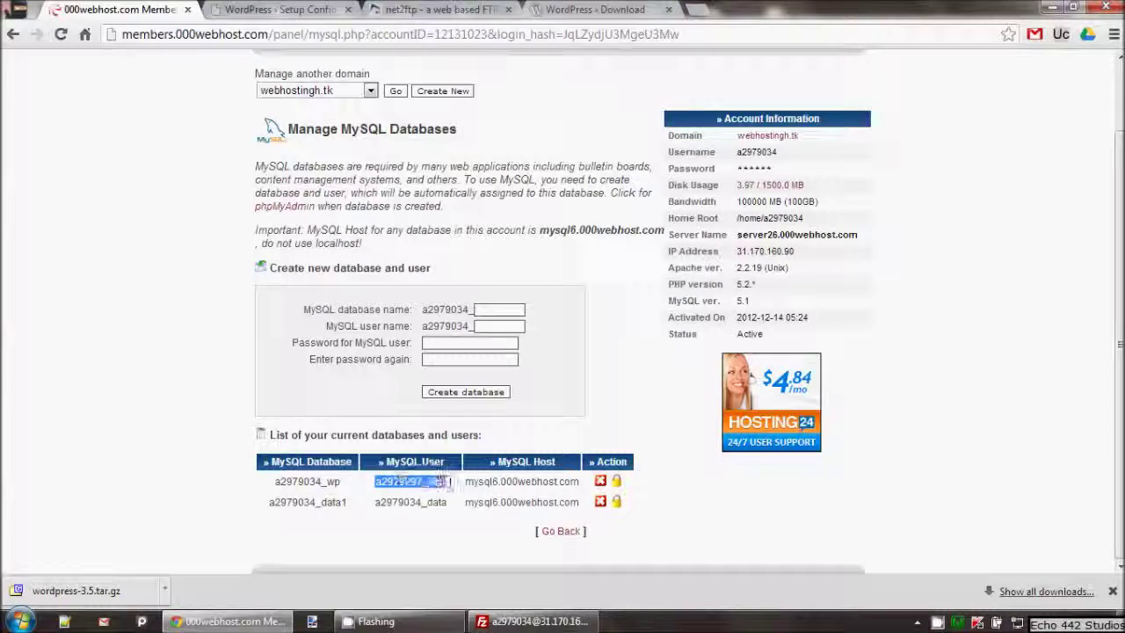
right_click(450, 481)
click(465, 490)
click(281, 9)
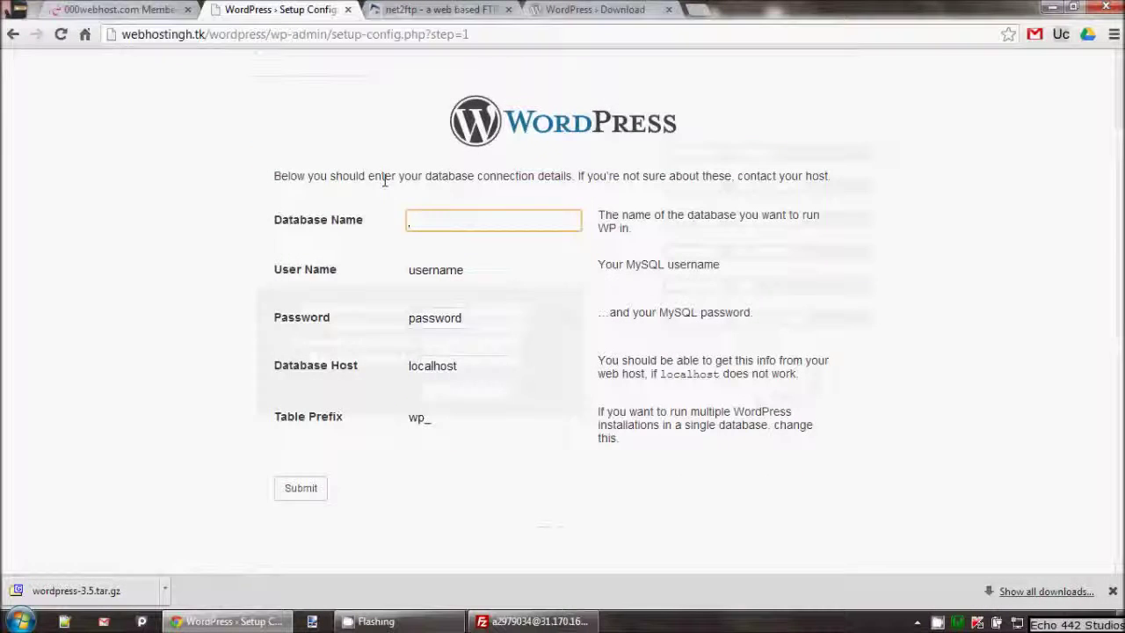
key(ctrl+v)
key(Tab)
key(BackSpace)
key(ctrl+v)
Step: Clear the placeholder password and the localhost Database Host value
click(70, 9)
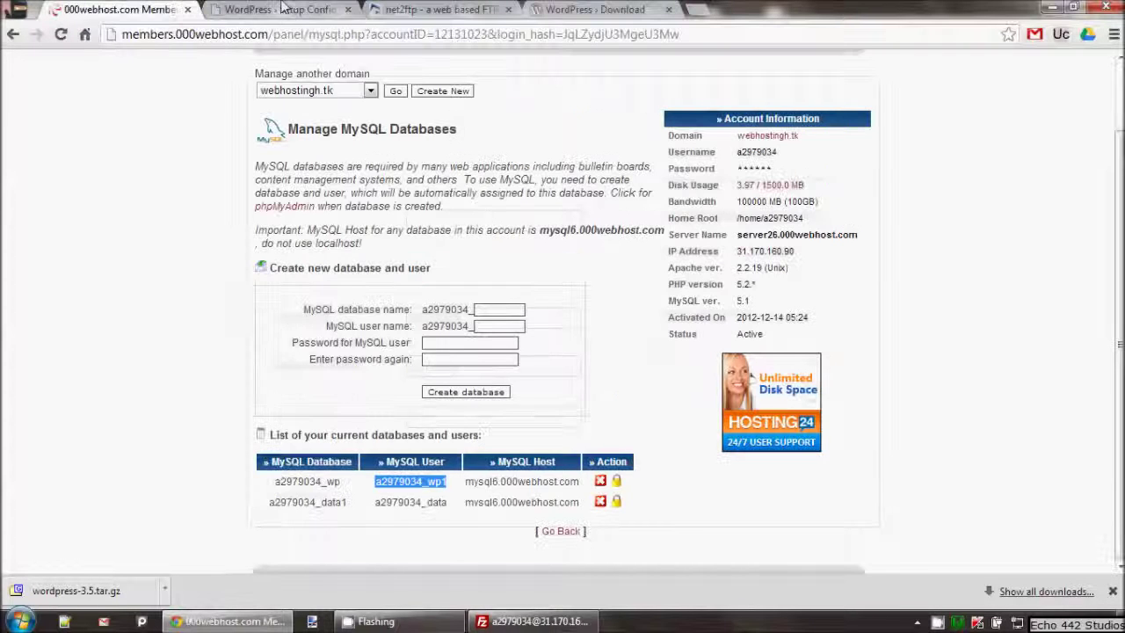
click(281, 9)
click(494, 218)
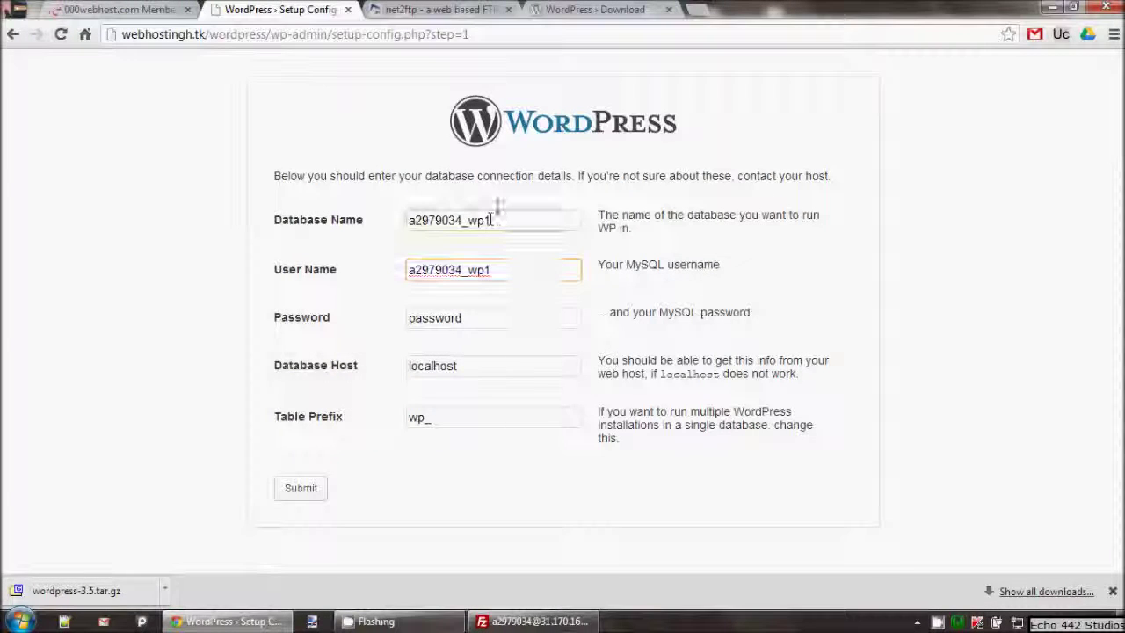
double_click(486, 318)
key(BackSpace)
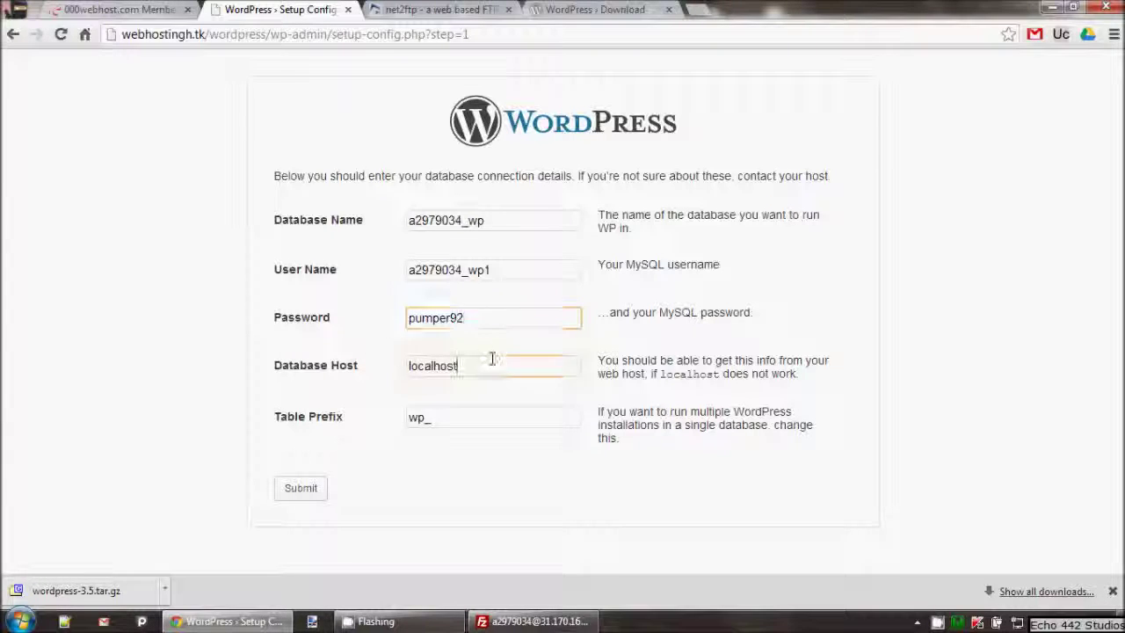
drag(492, 359, 389, 363)
key(BackSpace)
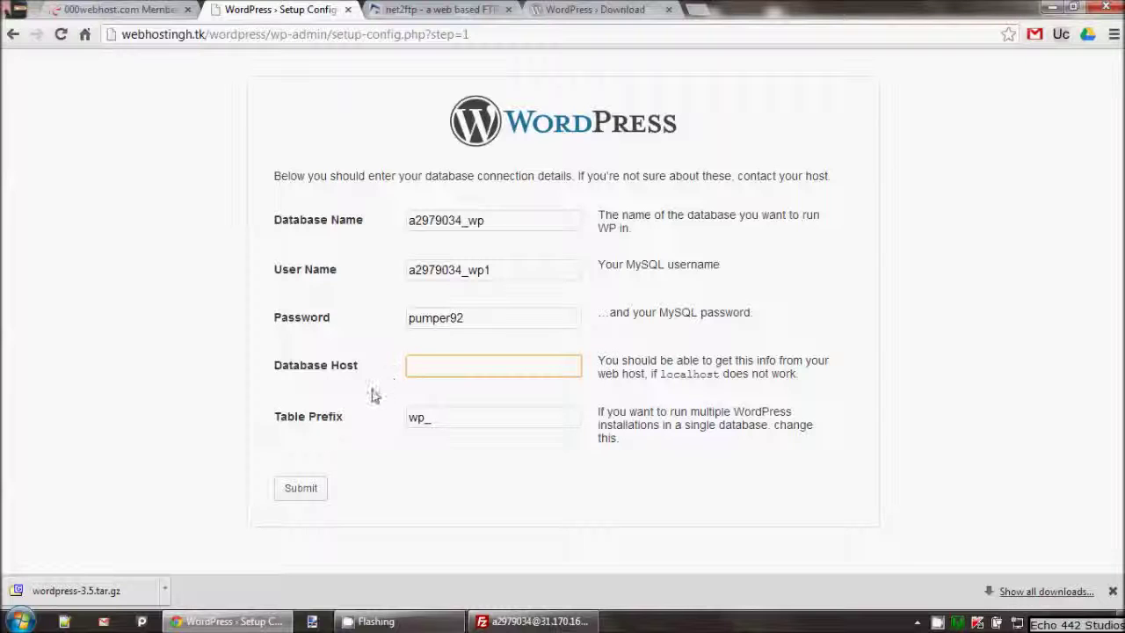
Step: Fill Database Host with the MySQL host name copied from the 000webhost databases list
click(164, 9)
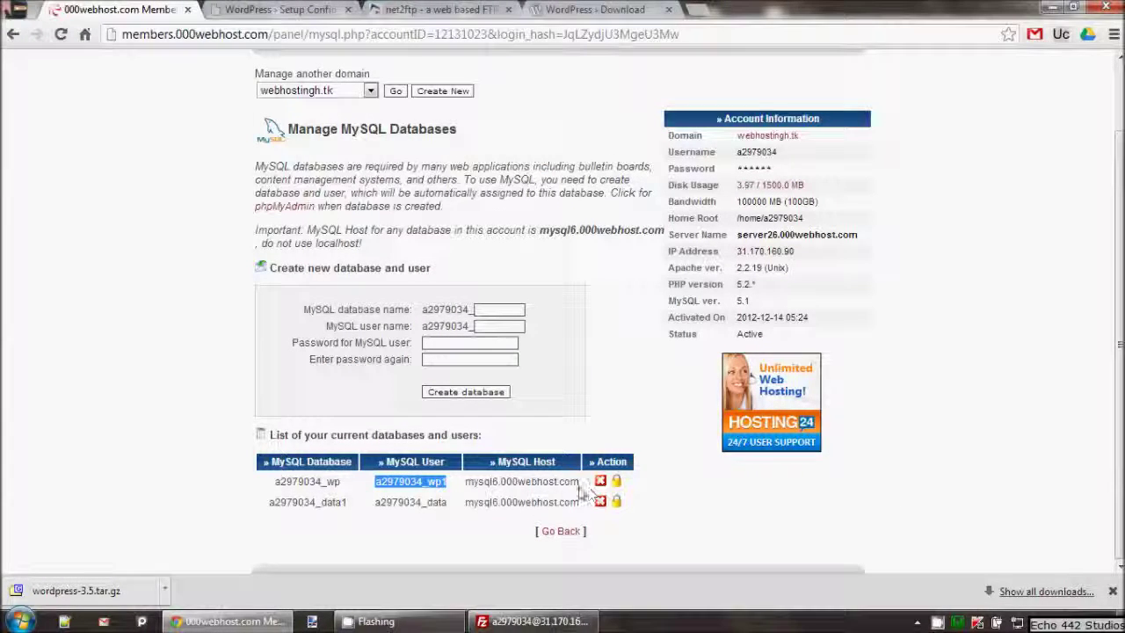
double_click(508, 481)
right_click(509, 481)
click(515, 492)
click(217, 9)
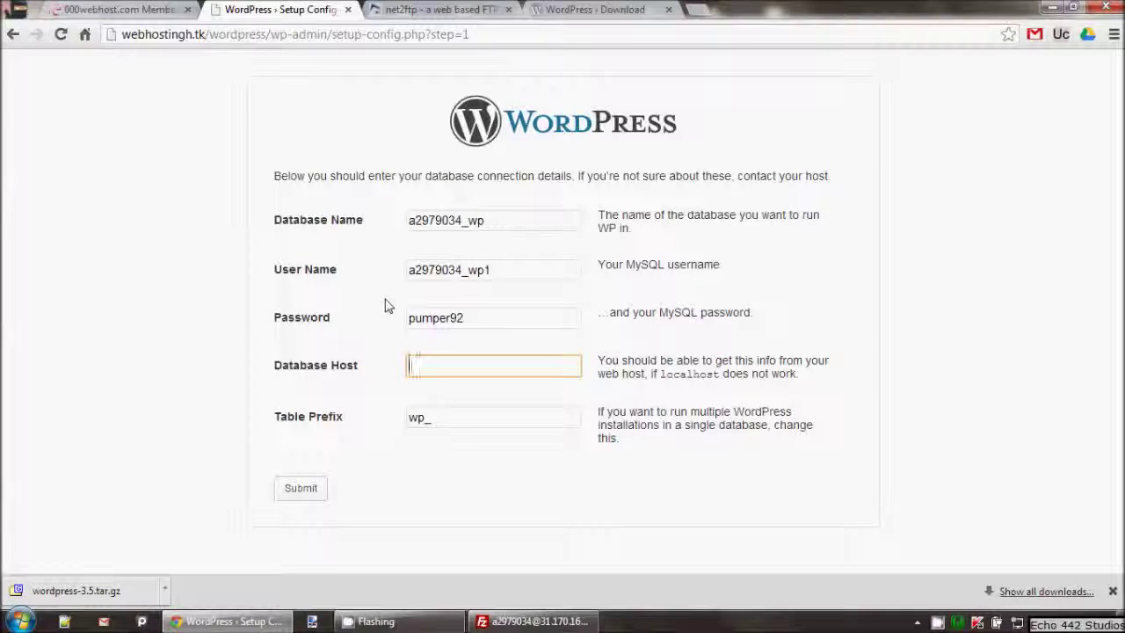
key(ctrl+v)
click(530, 402)
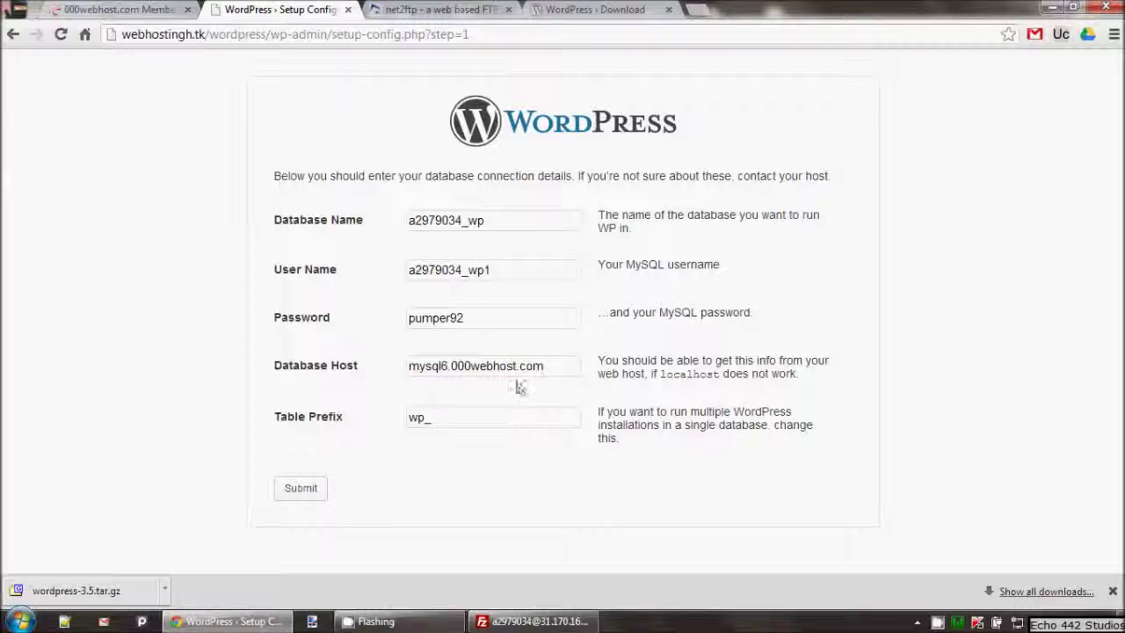
drag(421, 370, 515, 370)
click(515, 373)
click(515, 389)
drag(420, 365, 540, 367)
click(532, 366)
Step: Submit the database connection details and run the WordPress install
click(118, 9)
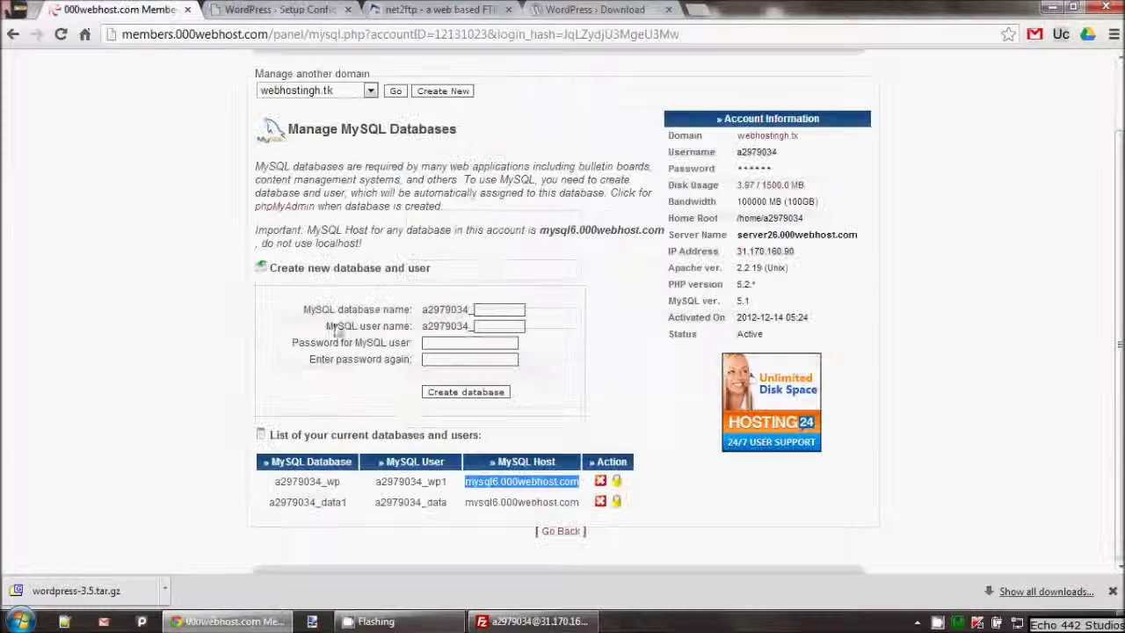
click(316, 10)
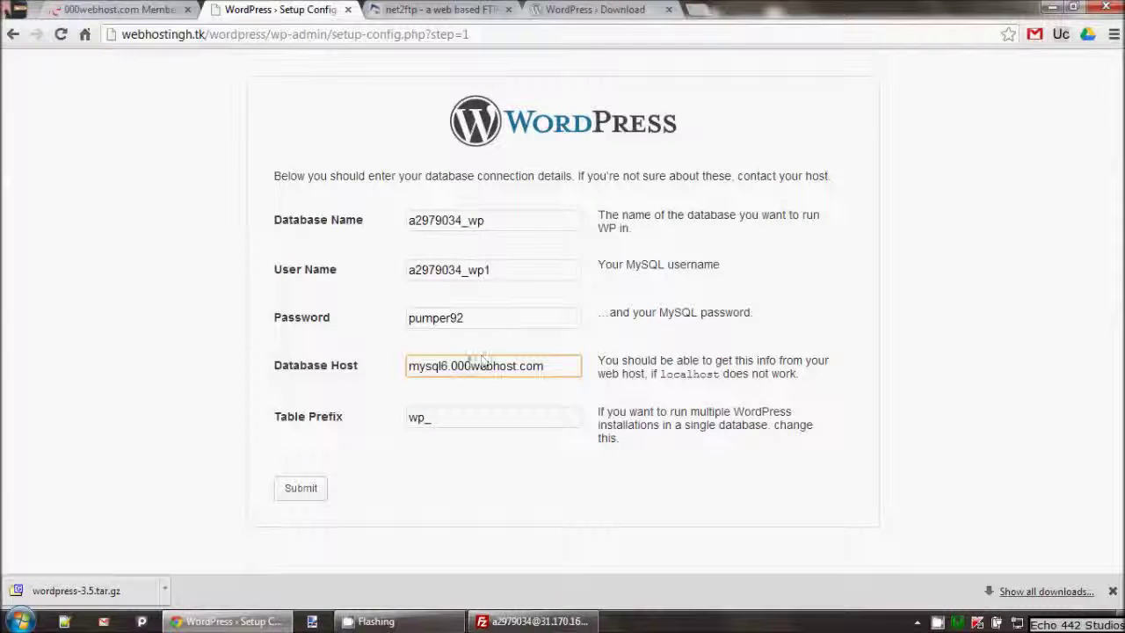
click(301, 487)
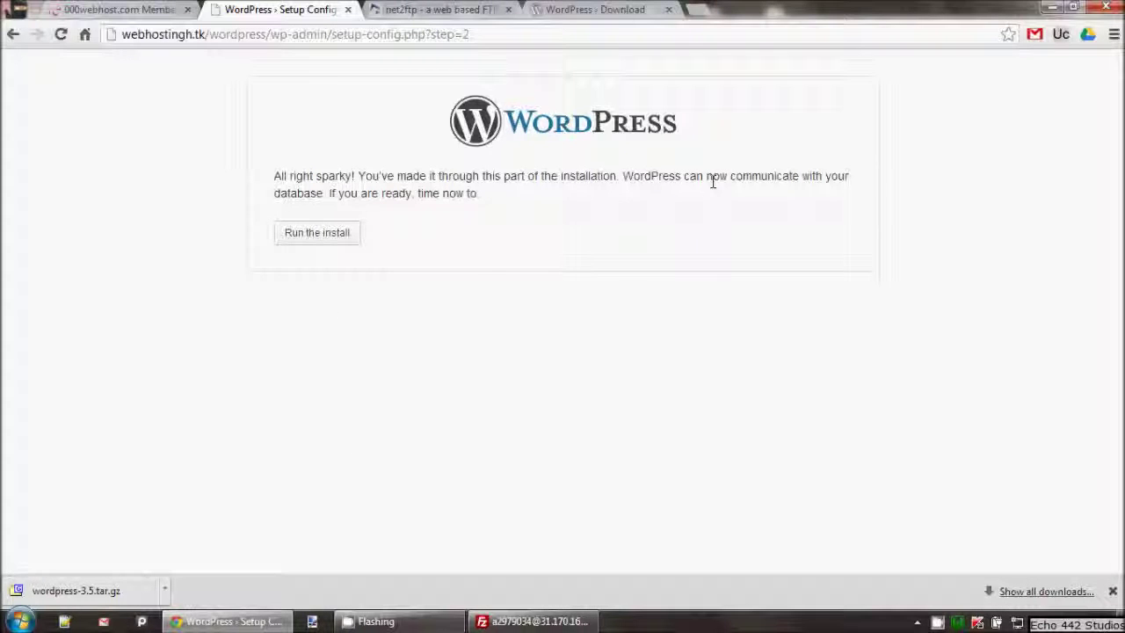
click(306, 233)
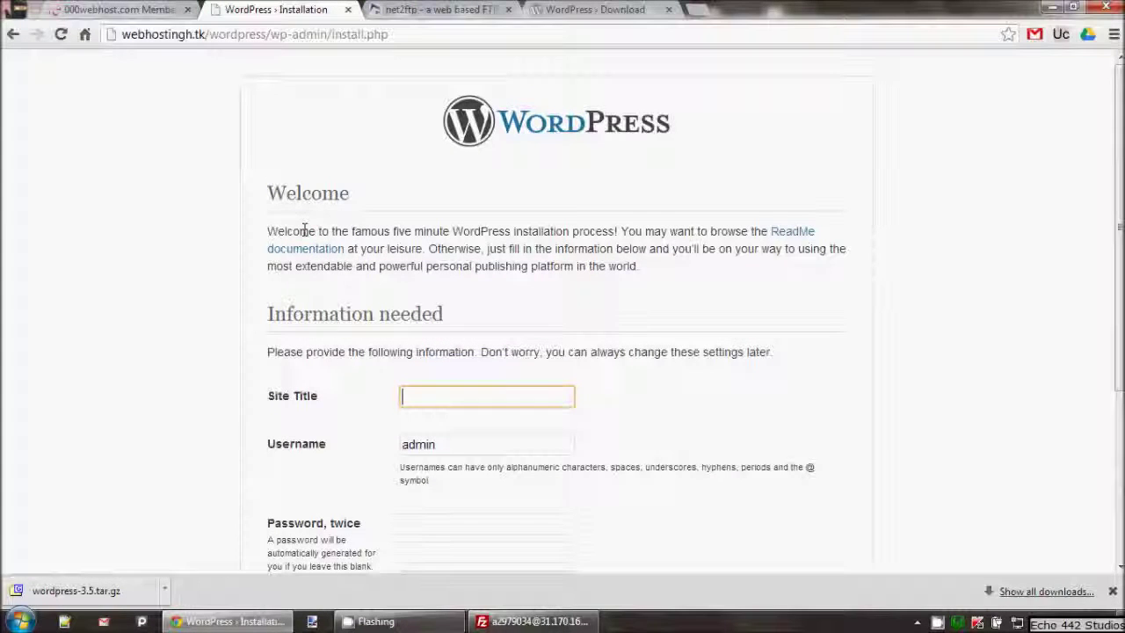
Step: Enter the site title 'wp tesr youu' and type the admin password in both password fields
text(wp tes)
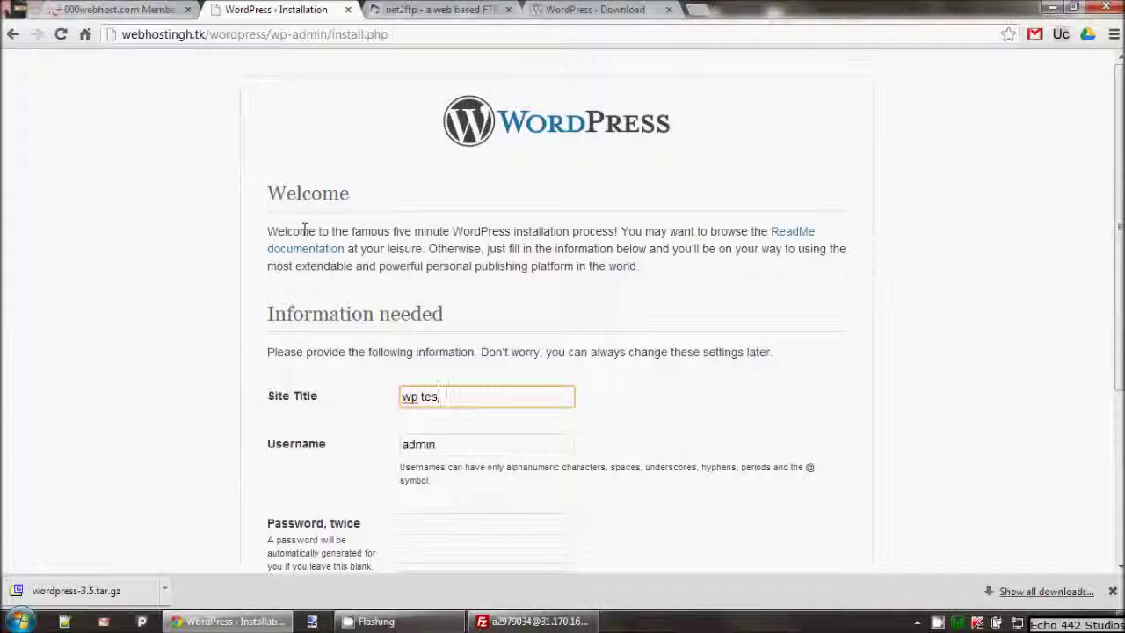
text(r you)
text(ube)
scroll(340, 244, down, 2)
scroll(419, 394, up, 1)
click(431, 445)
text(p)
key(BackSpace)
text(passwo)
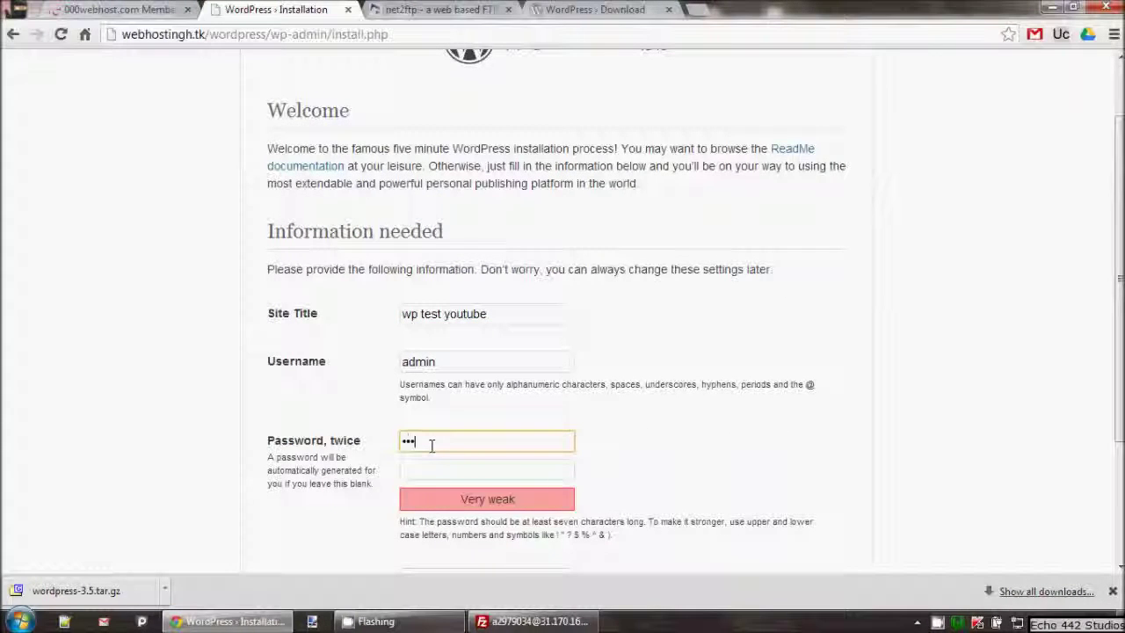
text(rd)
key(Tab)
text(p)
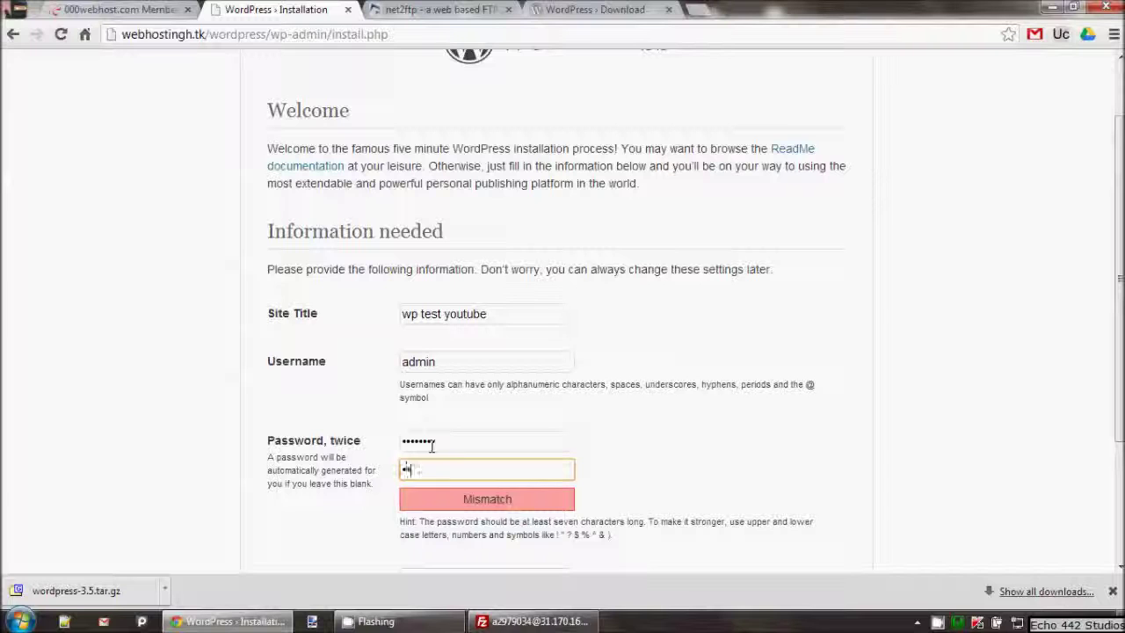
text(assword)
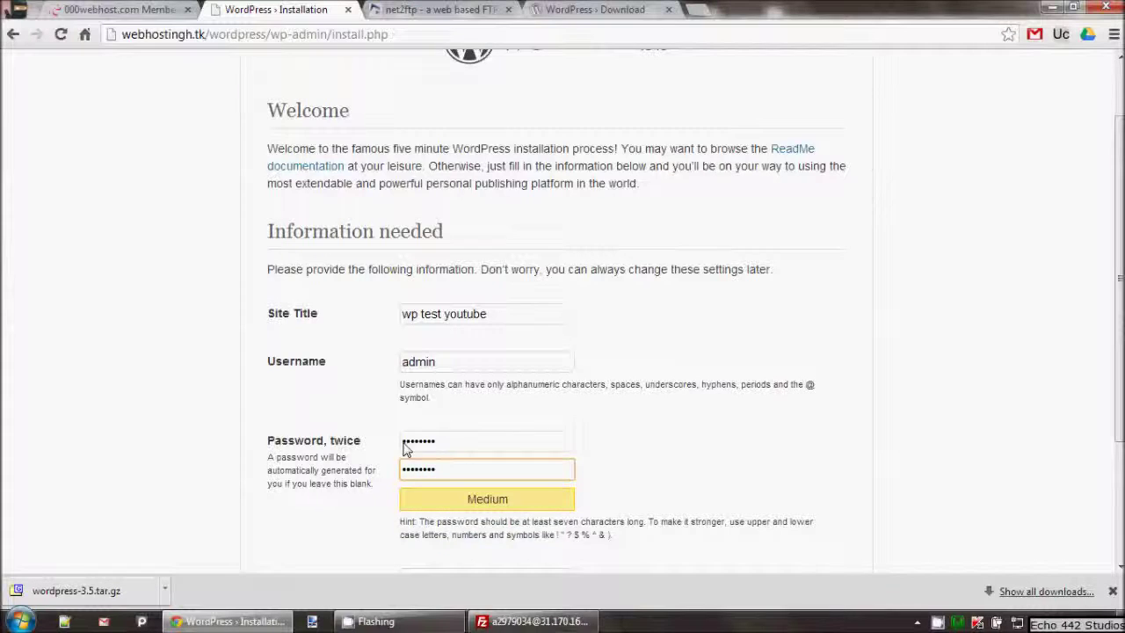
Step: Fill in the admin e-mail address, review the entries, and install WordPress
scroll(429, 439, down, 2)
click(419, 414)
text(i)
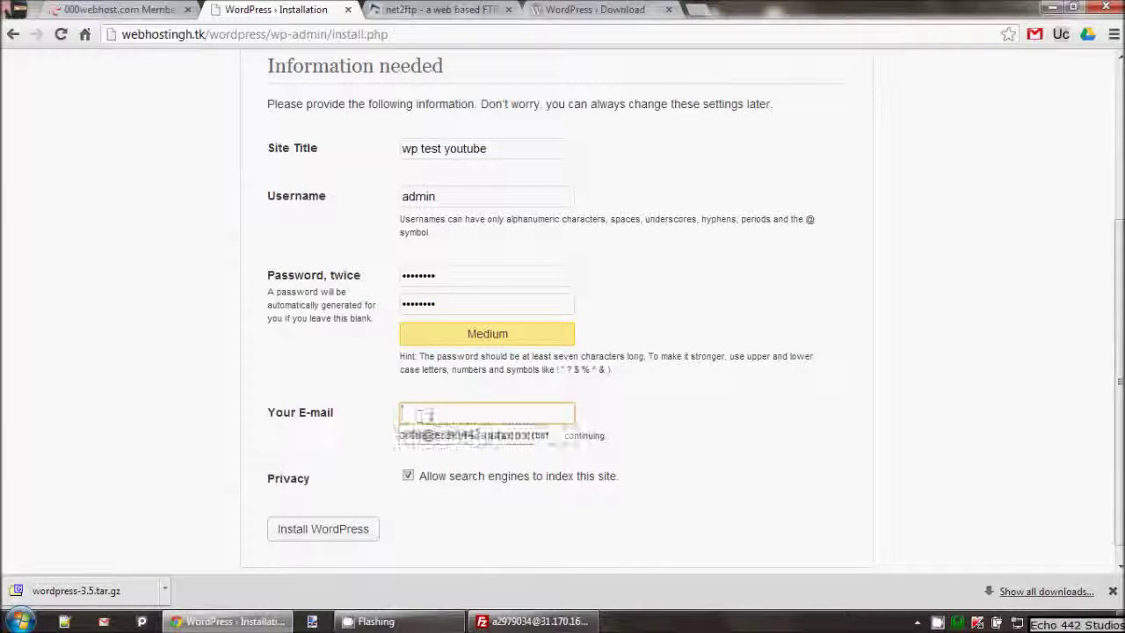
click(413, 432)
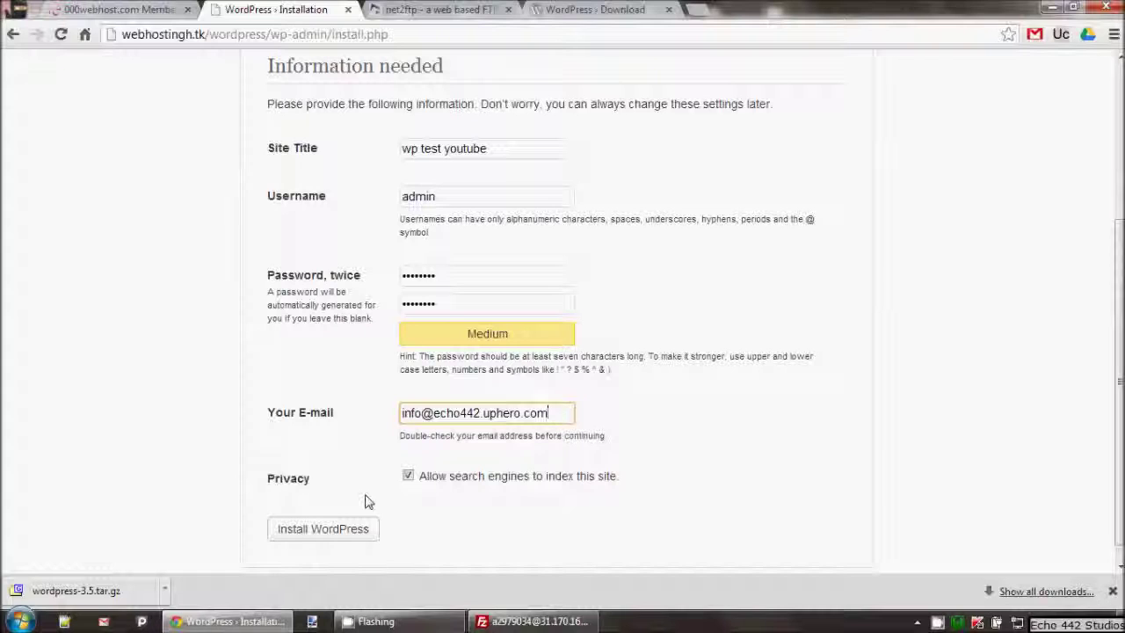
drag(505, 435, 615, 442)
click(479, 415)
click(376, 414)
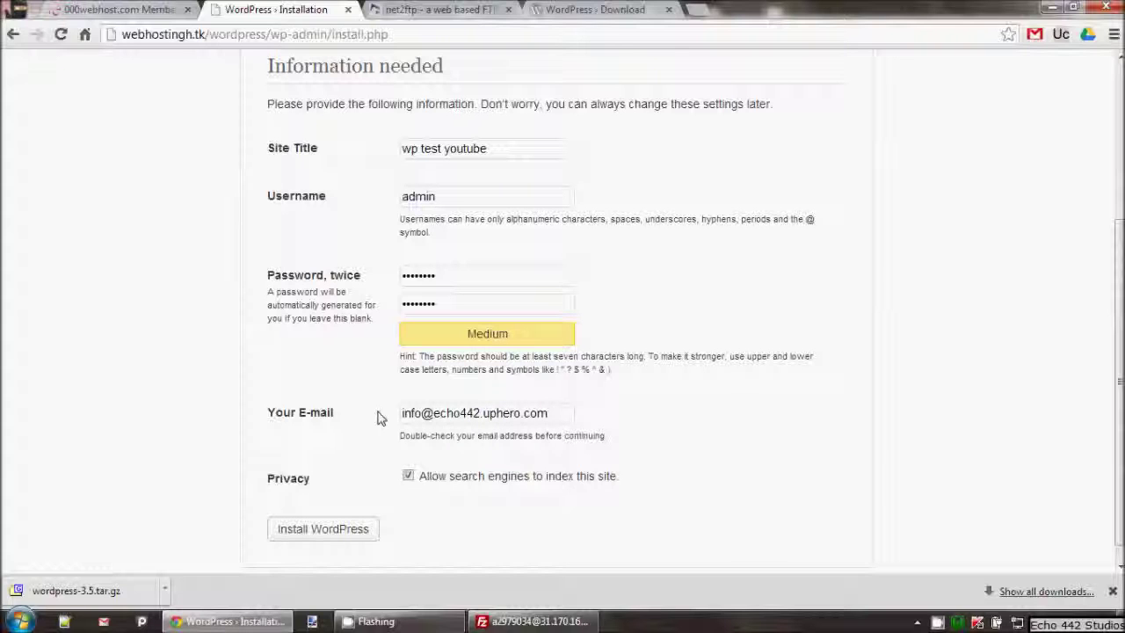
click(444, 274)
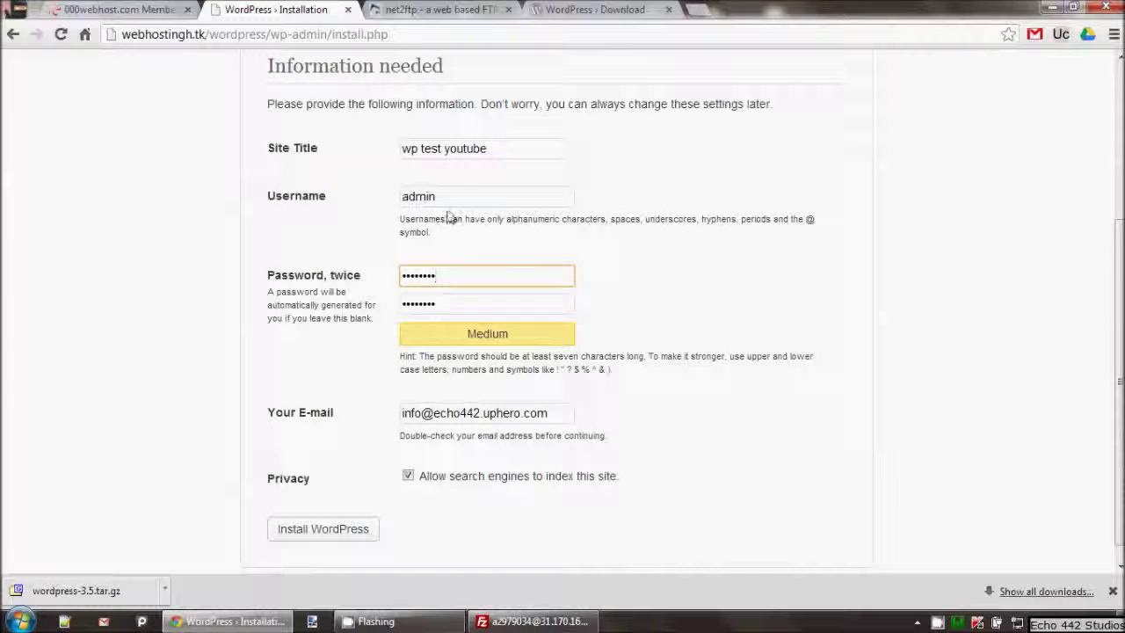
click(449, 197)
click(339, 532)
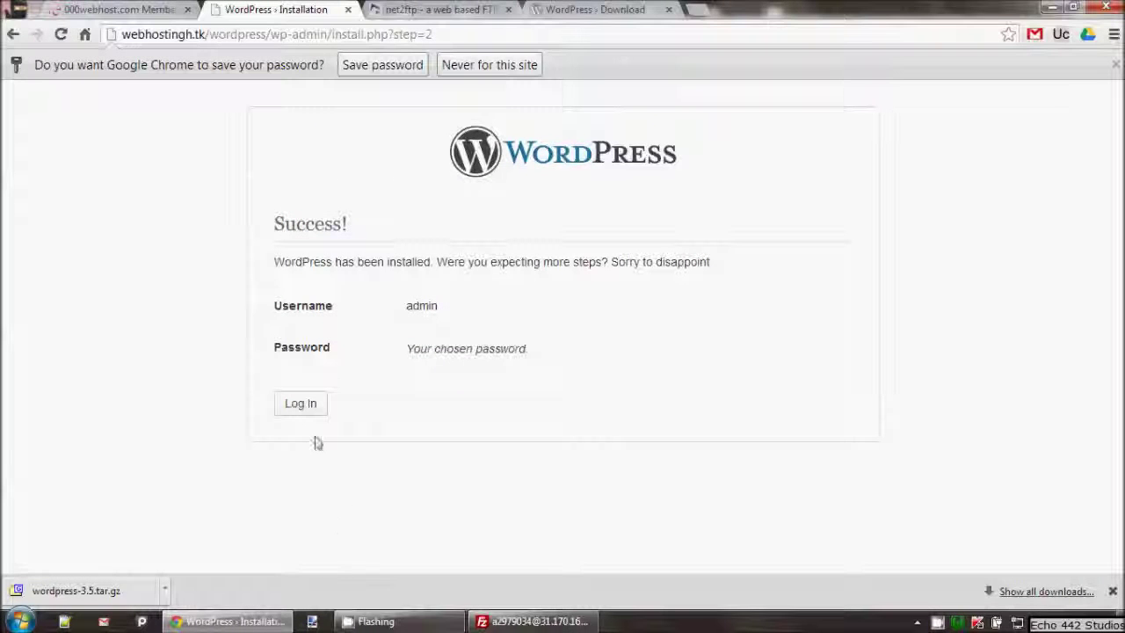
Step: Log in on wp-login.php with username admin and the account password
click(300, 405)
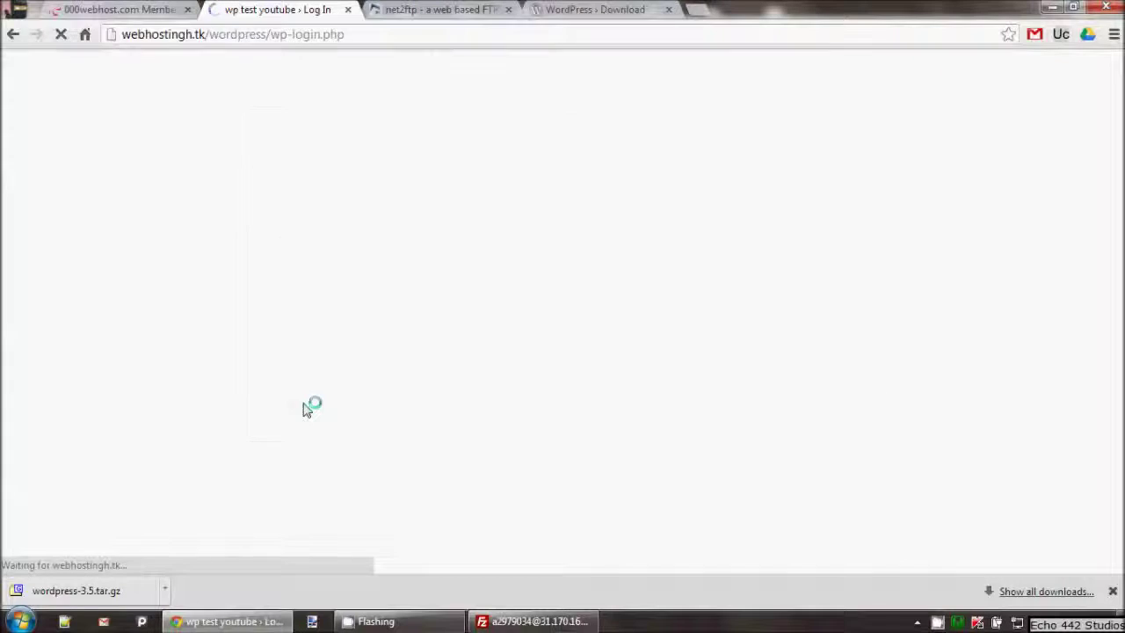
text(admin)
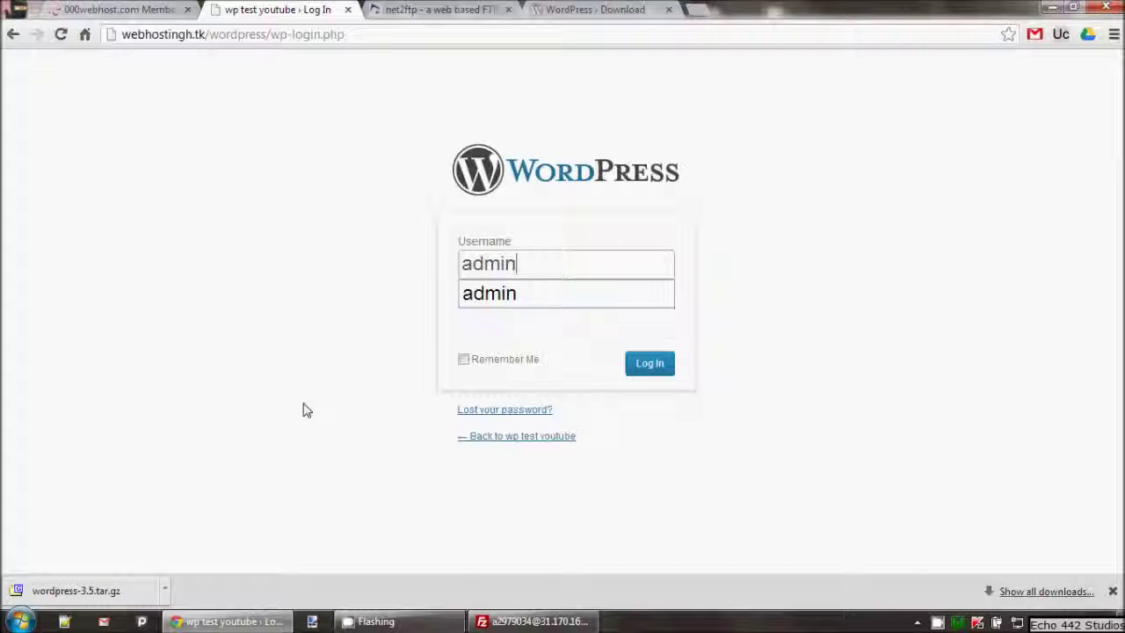
key(Tab)
text(•••••)
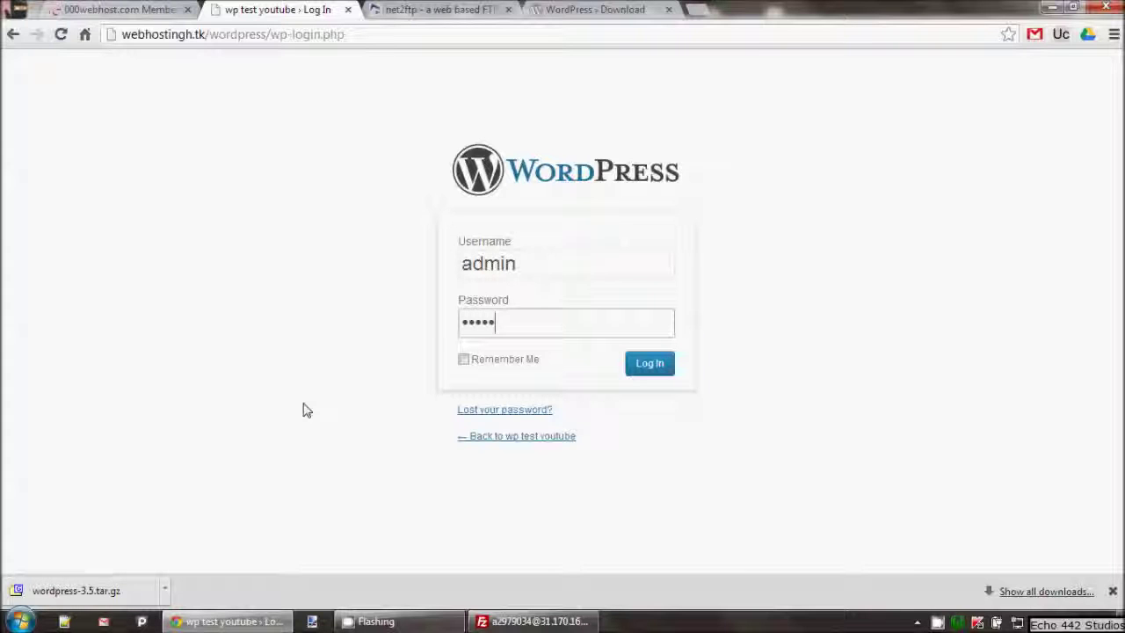
text(•••)
key(Return)
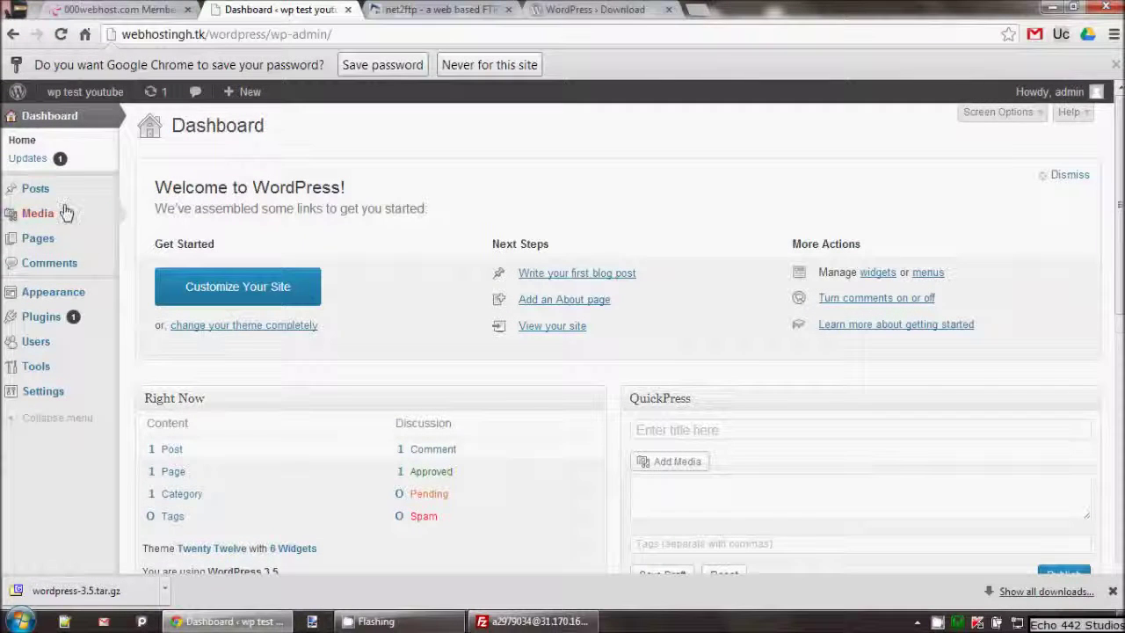
Step: Check Updates showing 3.5 is current, return to Dashboard Home and dismiss the Welcome panel
click(47, 167)
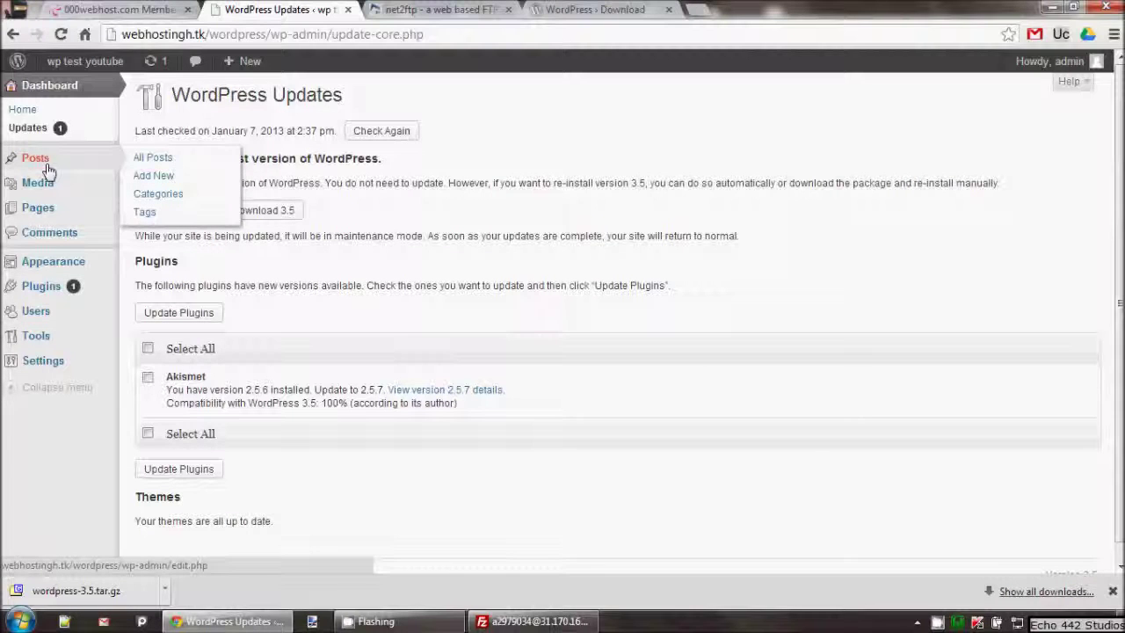
click(26, 110)
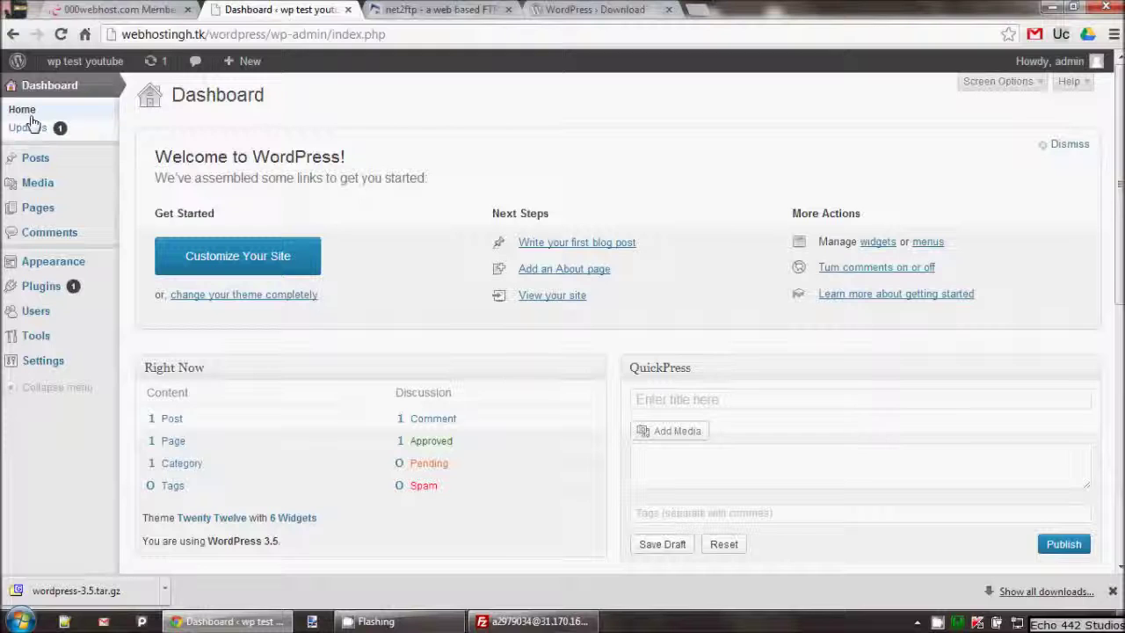
click(1070, 145)
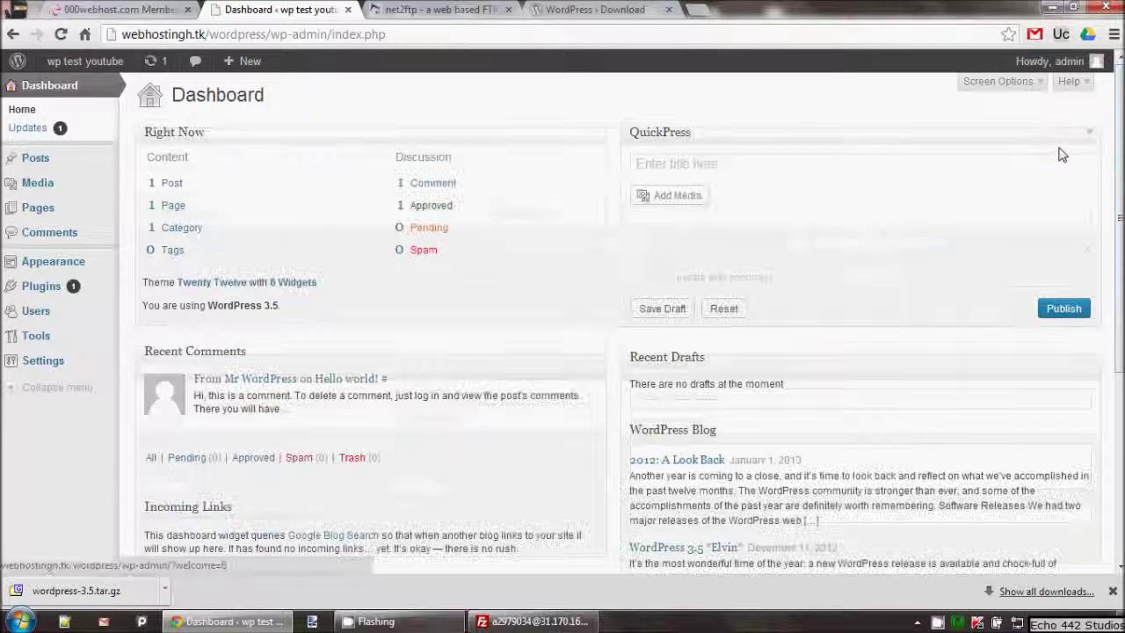
mouse_move(84, 62)
right_click(69, 96)
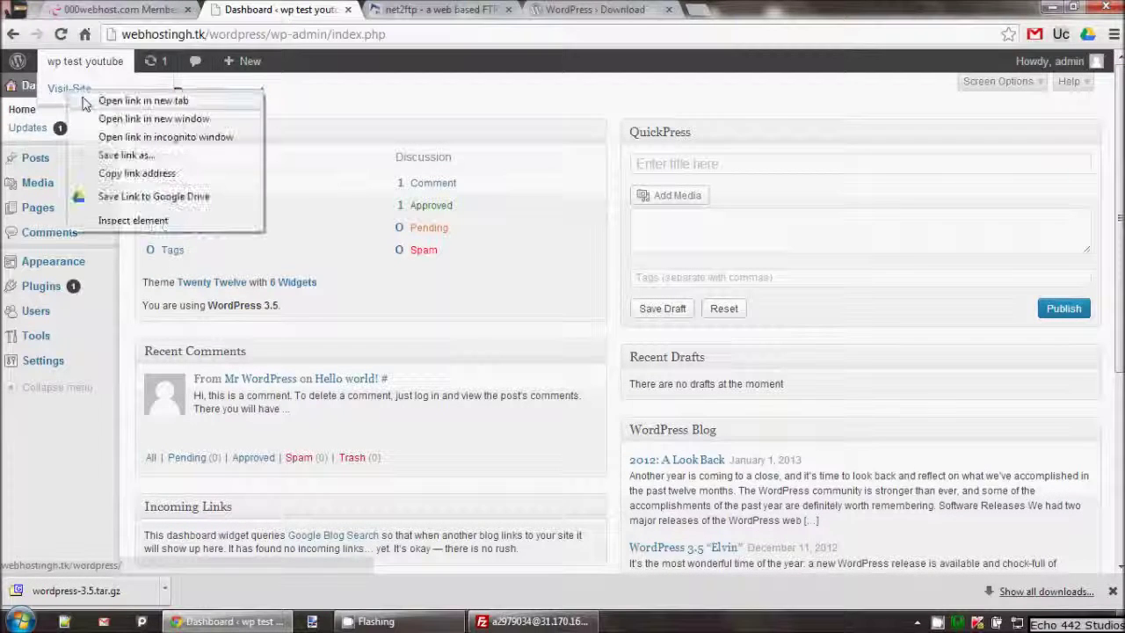
click(123, 111)
key(ctrl+Tab)
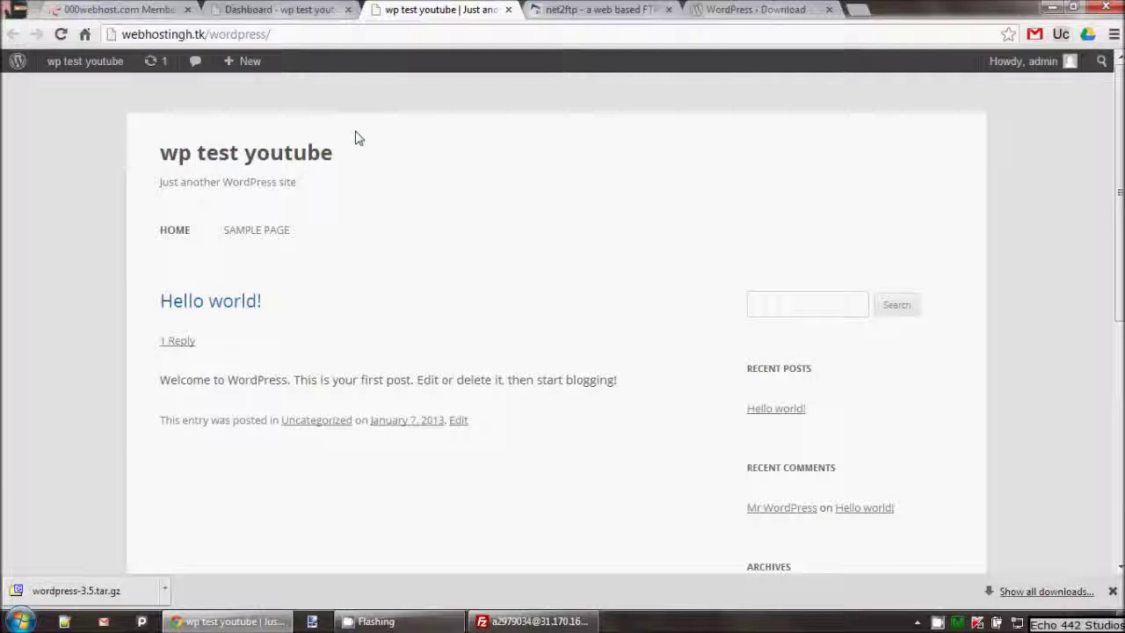
scroll(395, 273, down, 6)
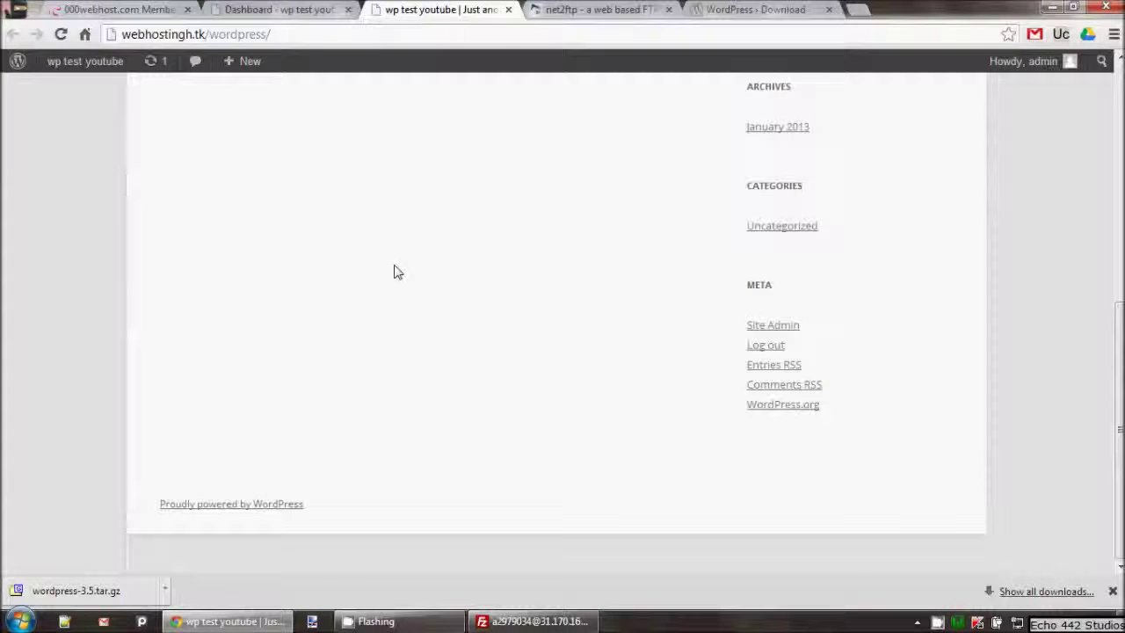
scroll(394, 273, up, 6)
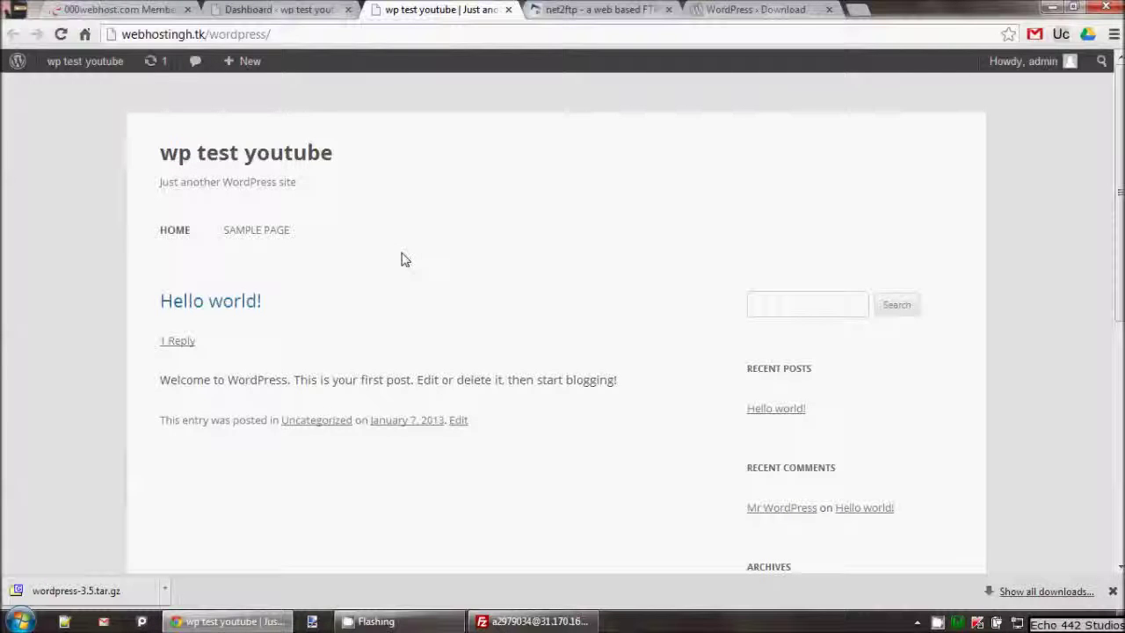
middle_click(406, 7)
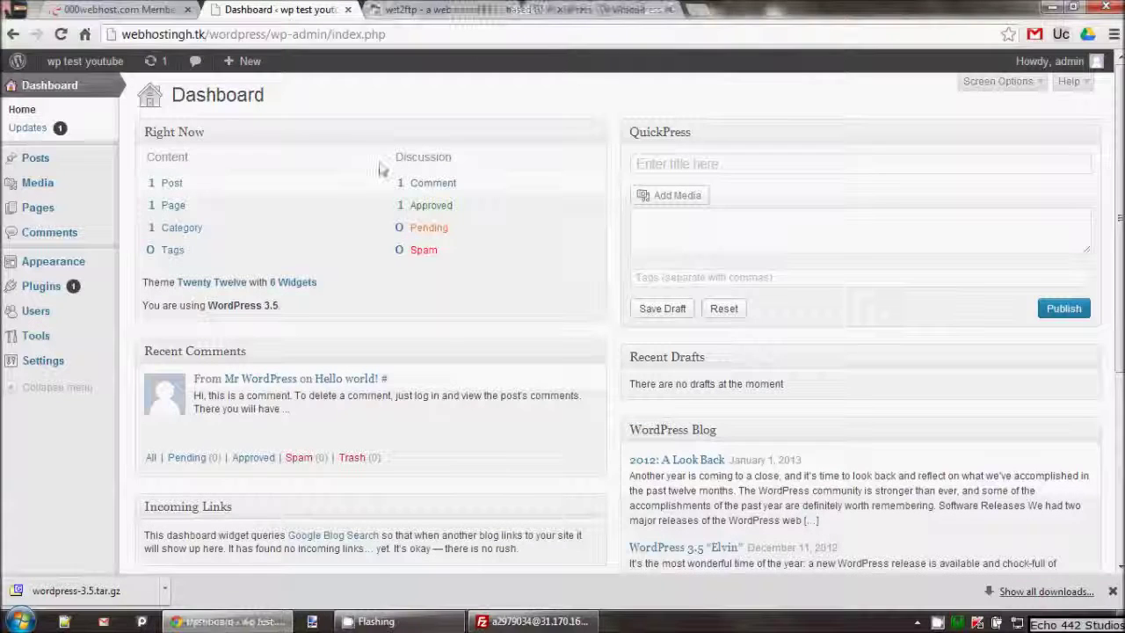